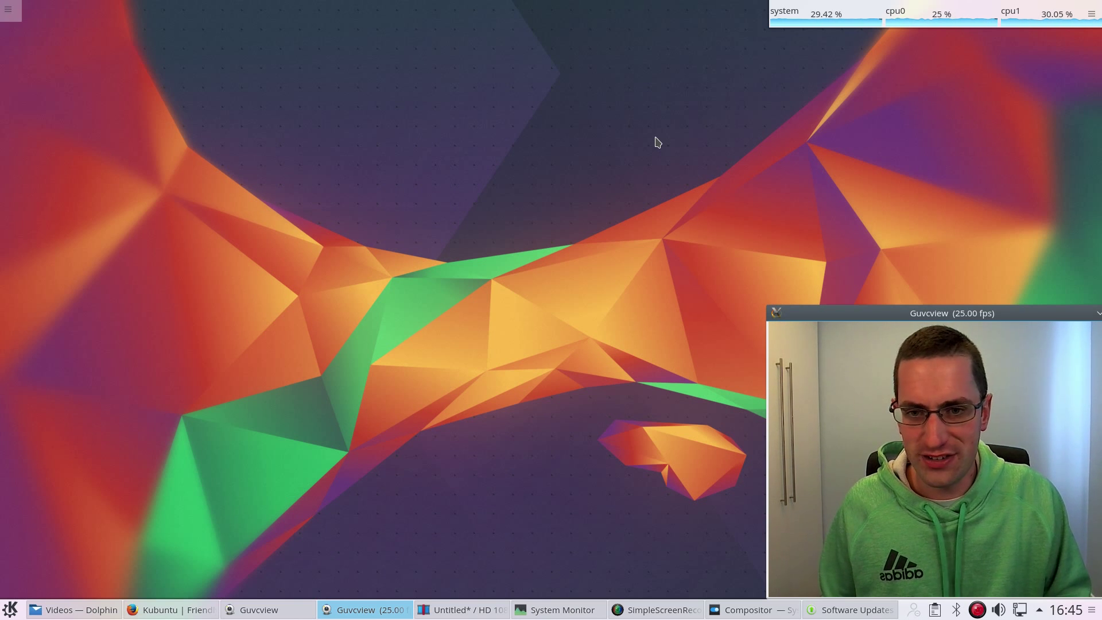
- Briefly open the full-screen application dashboard with Alt+F1, then close it
key("alt+F1")
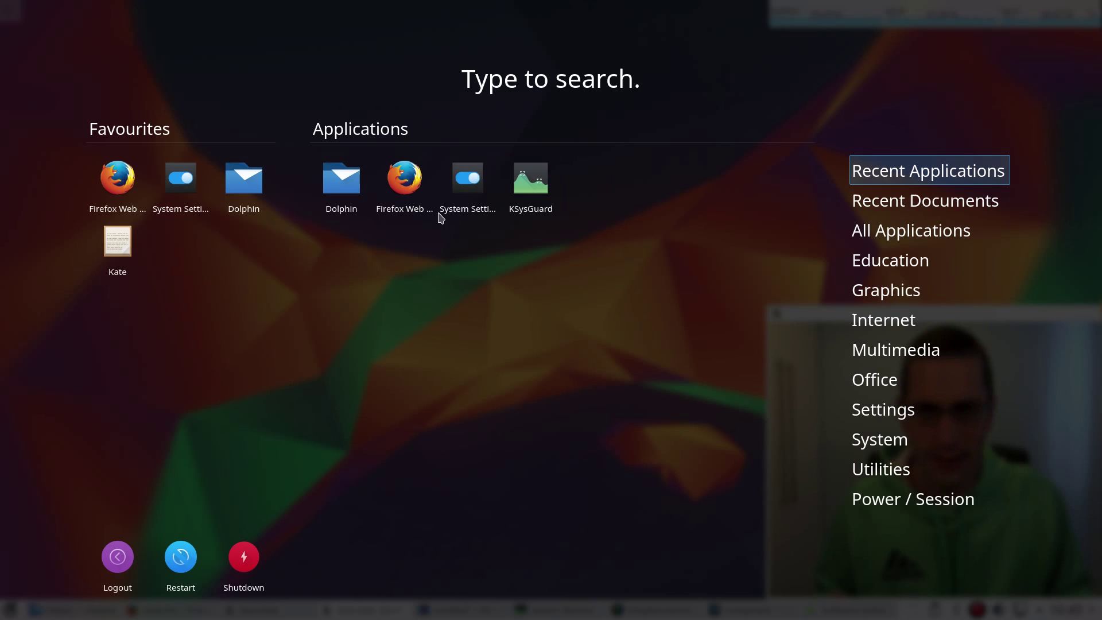
mouse_move(896, 409)
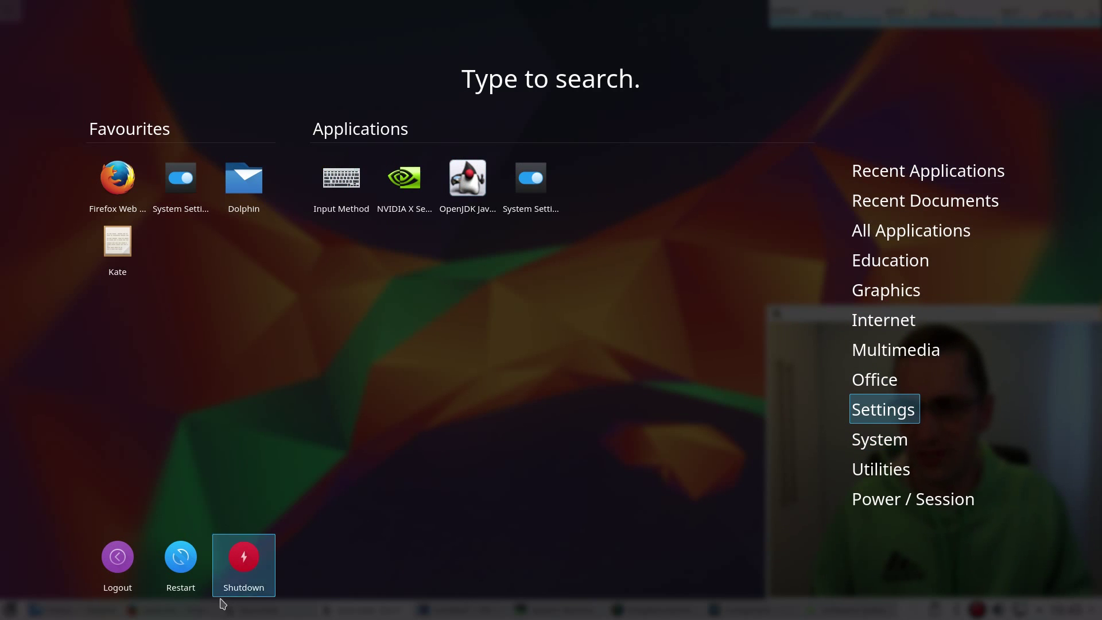
left_click(442, 459)
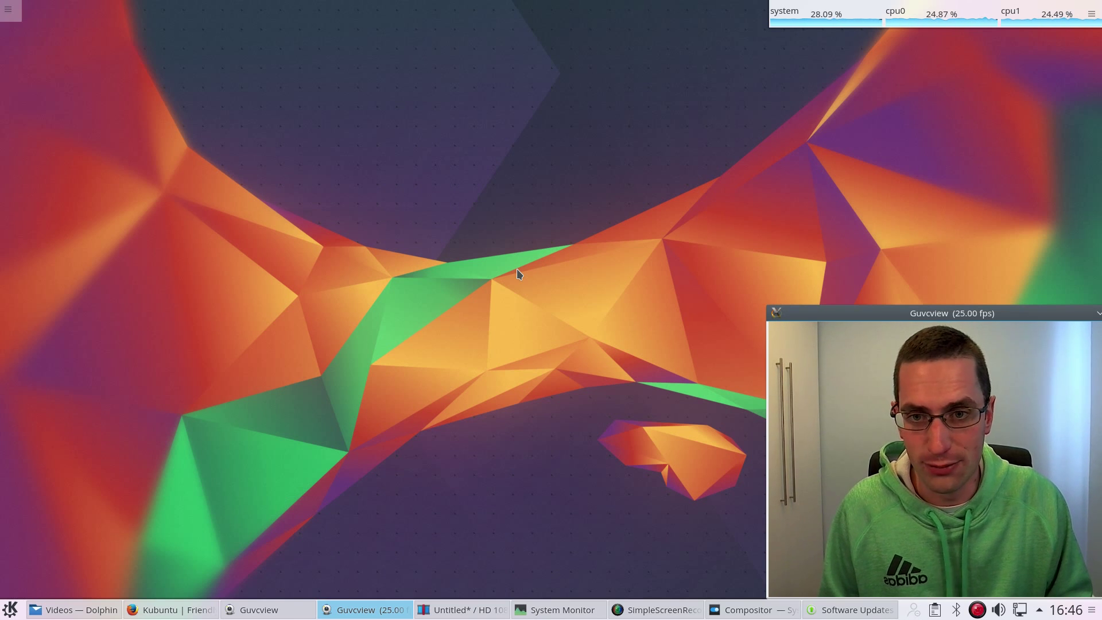
- Minimize the Guvcview webcam window and reopen the dashboard, browsing its categories
key("ctrl+F12")
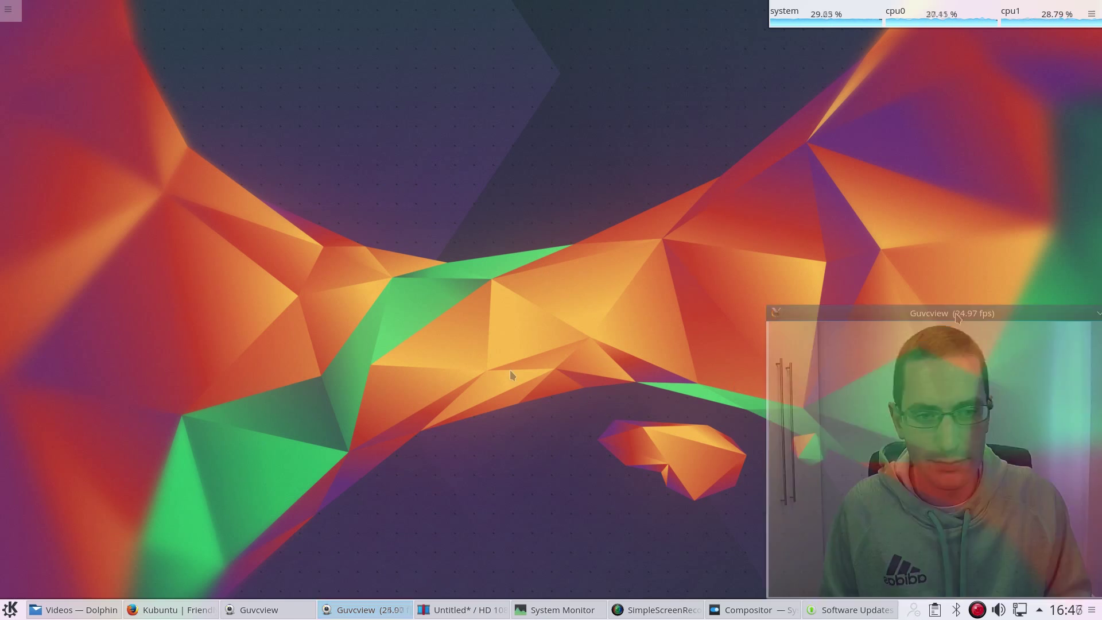
left_click(11, 609)
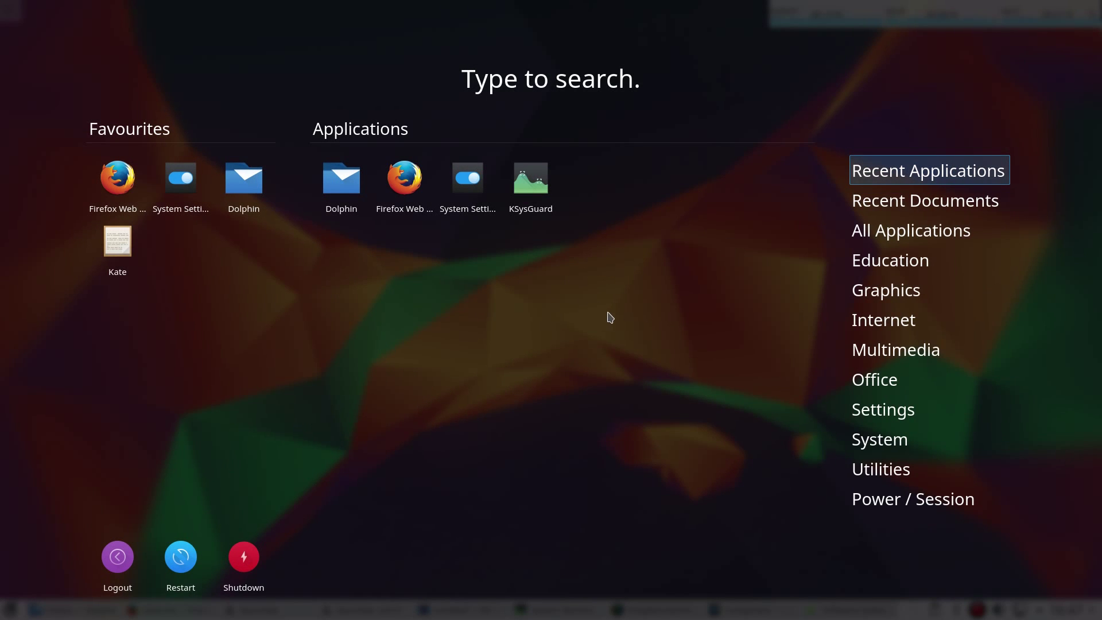
mouse_move(914, 209)
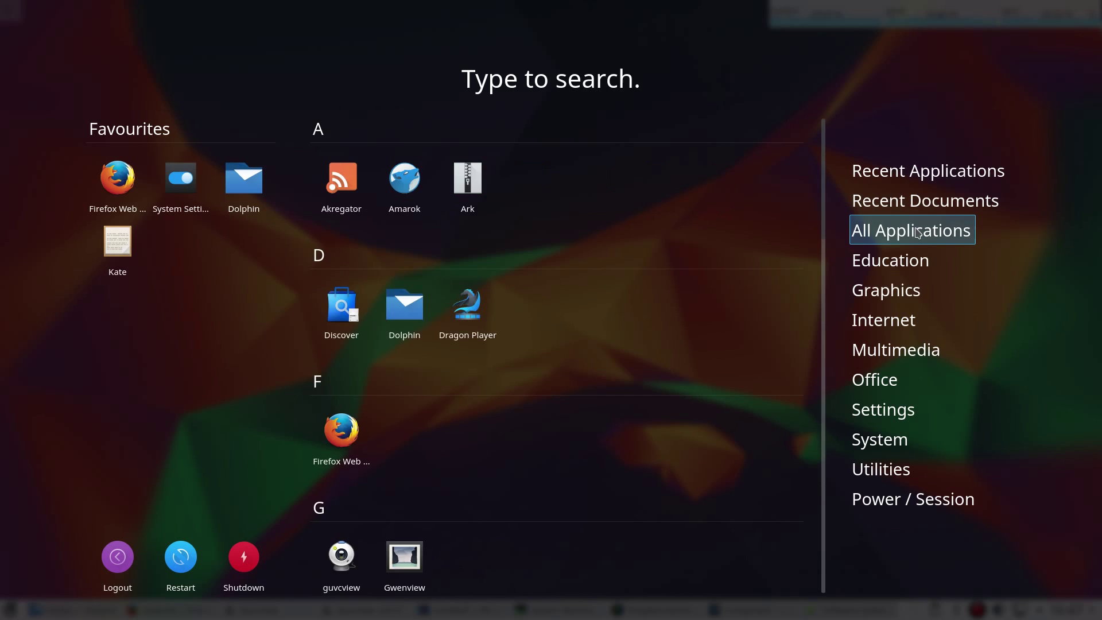
mouse_move(902, 345)
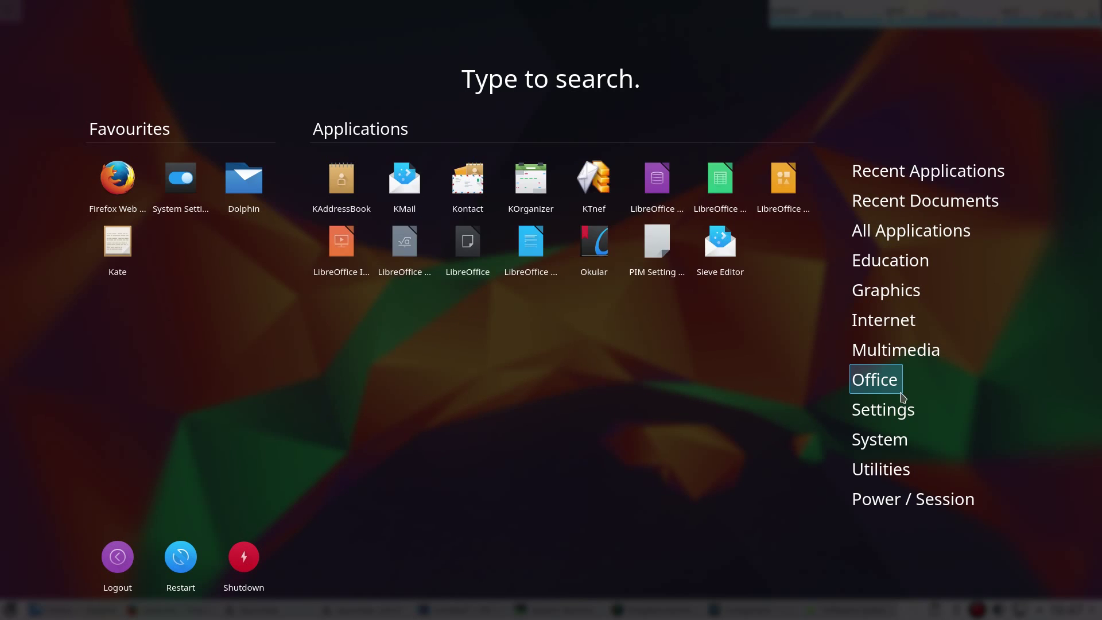
mouse_move(896, 411)
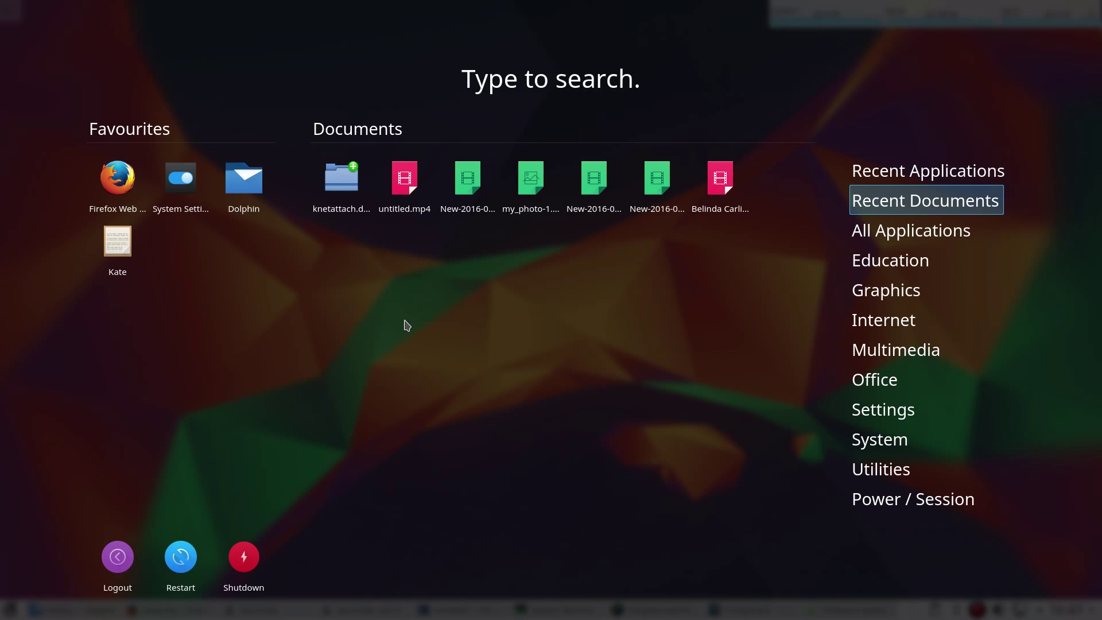
- Search the dashboard for 'new' and 'New', view Recent Documents, and clear the search
type("new")
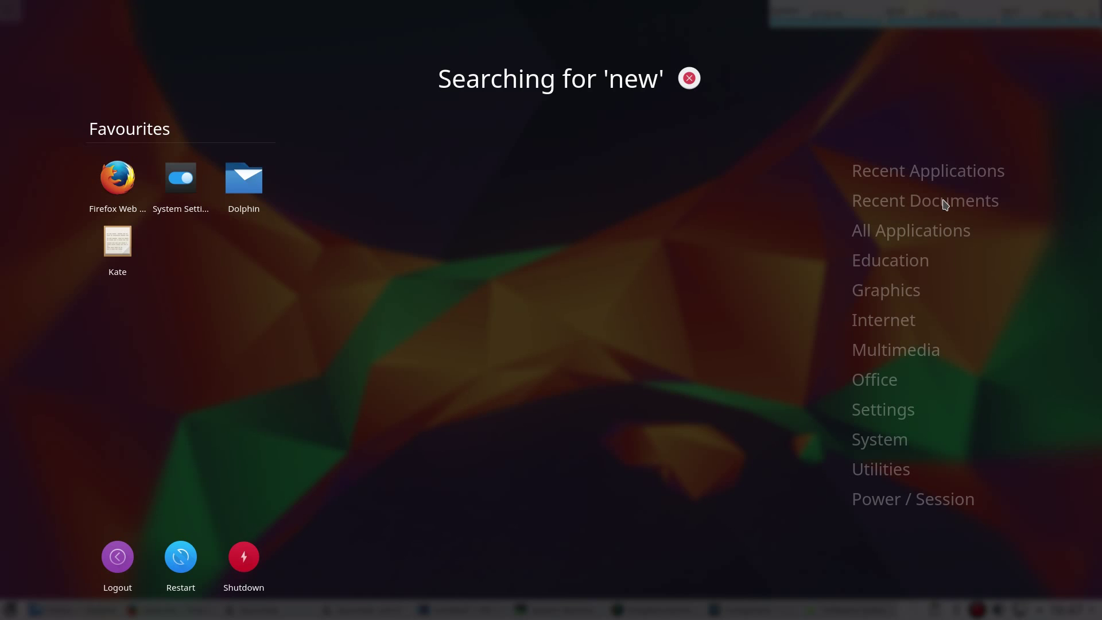
key("BackSpace")
key("BackSpace")
key("BackSpace")
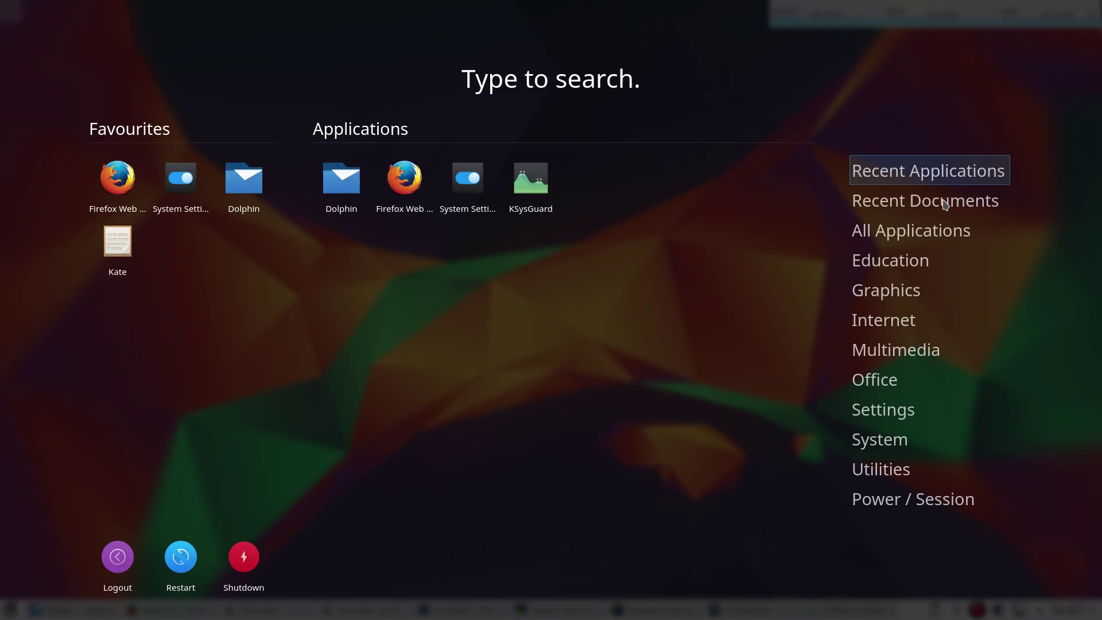
left_click(944, 202)
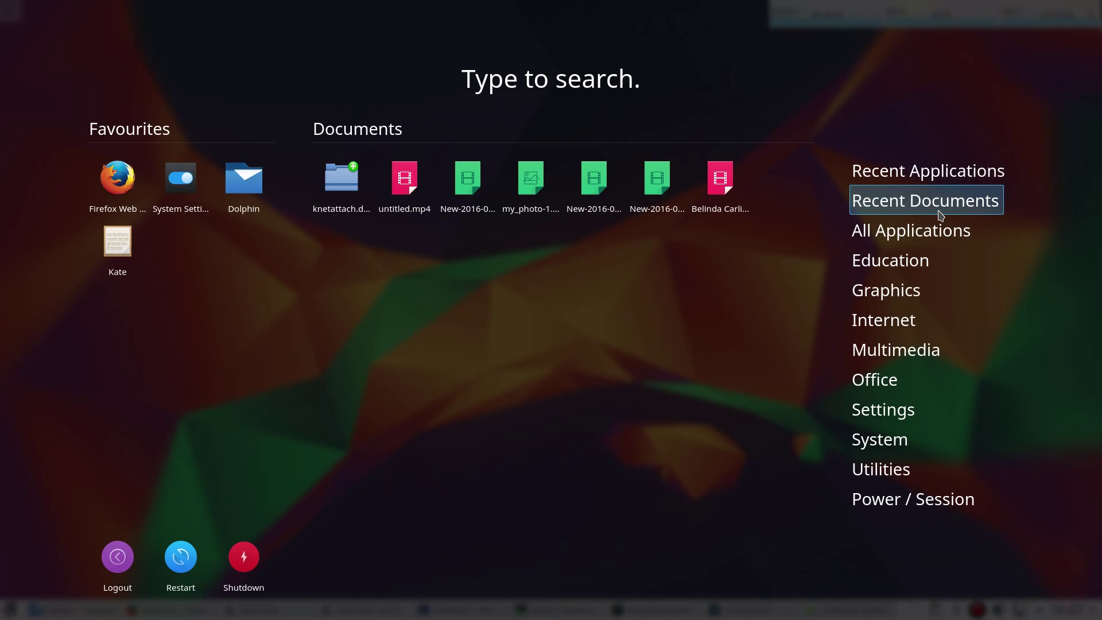
type("New")
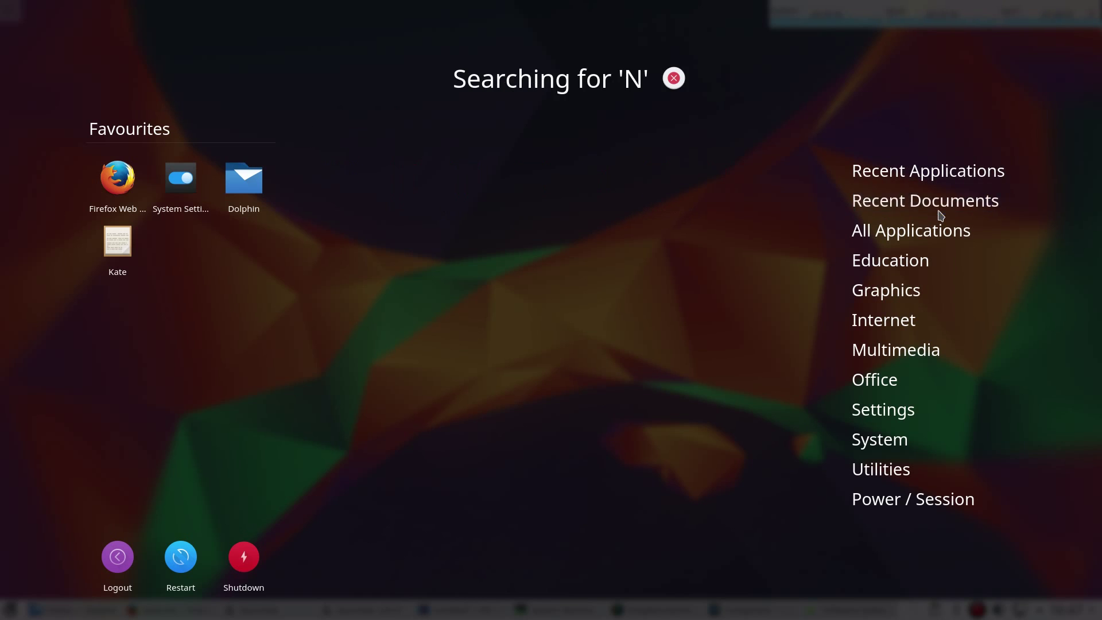
key("BackSpace")
key("BackSpace")
key("BackSpace")
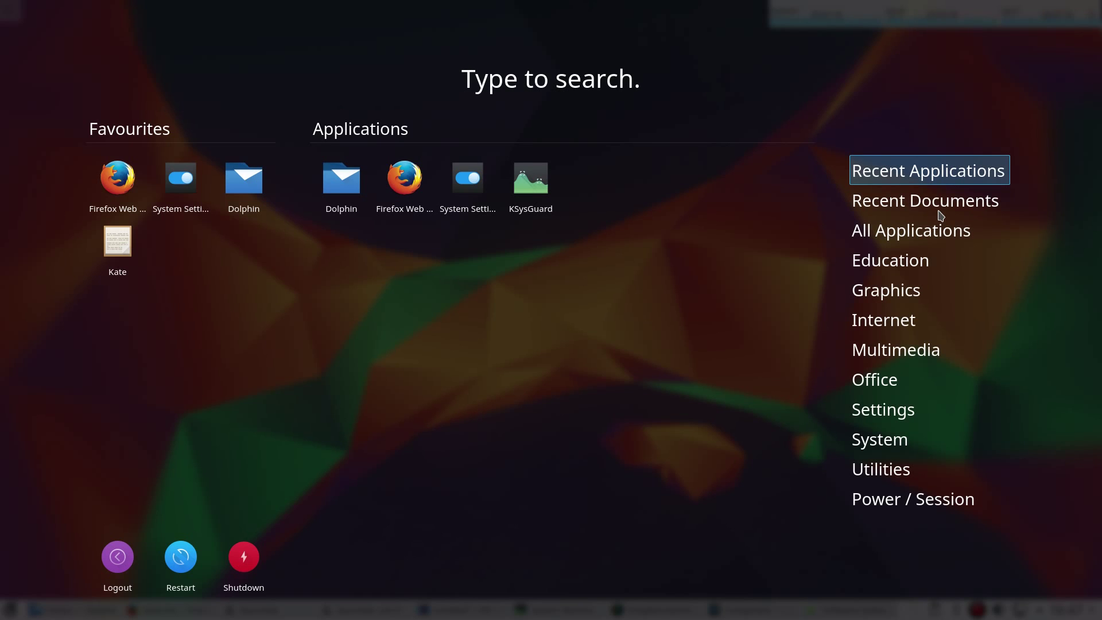
- Try searches for 'fi', 'kwin' and 'kate', view Power / Session, then close the dashboard
type("fi")
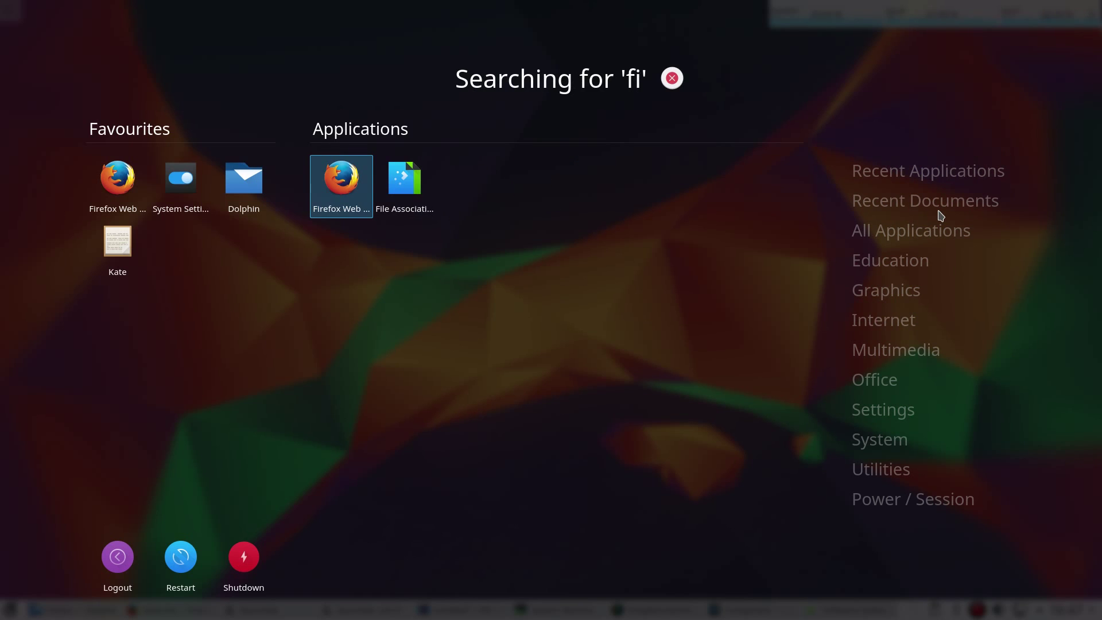
key("BackSpace")
key("BackSpace")
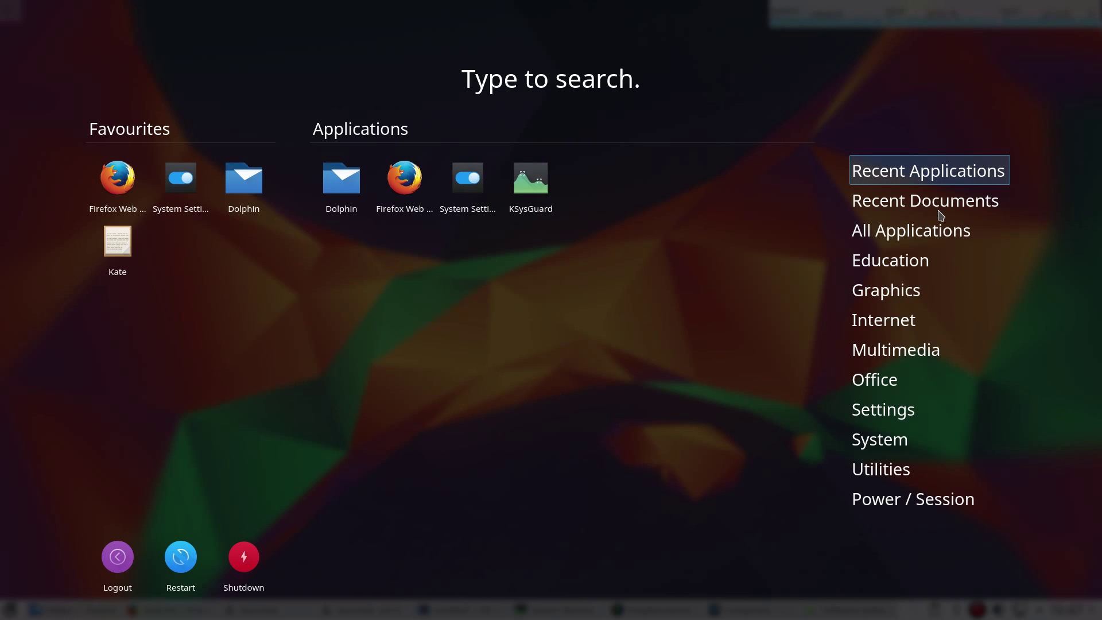
type("kwi")
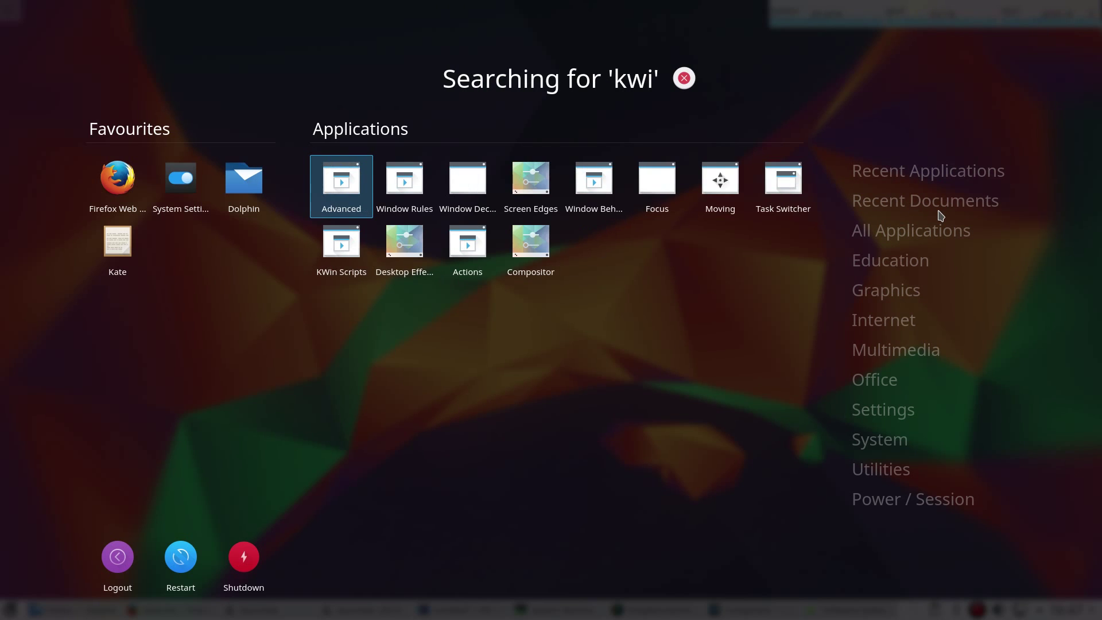
type("n")
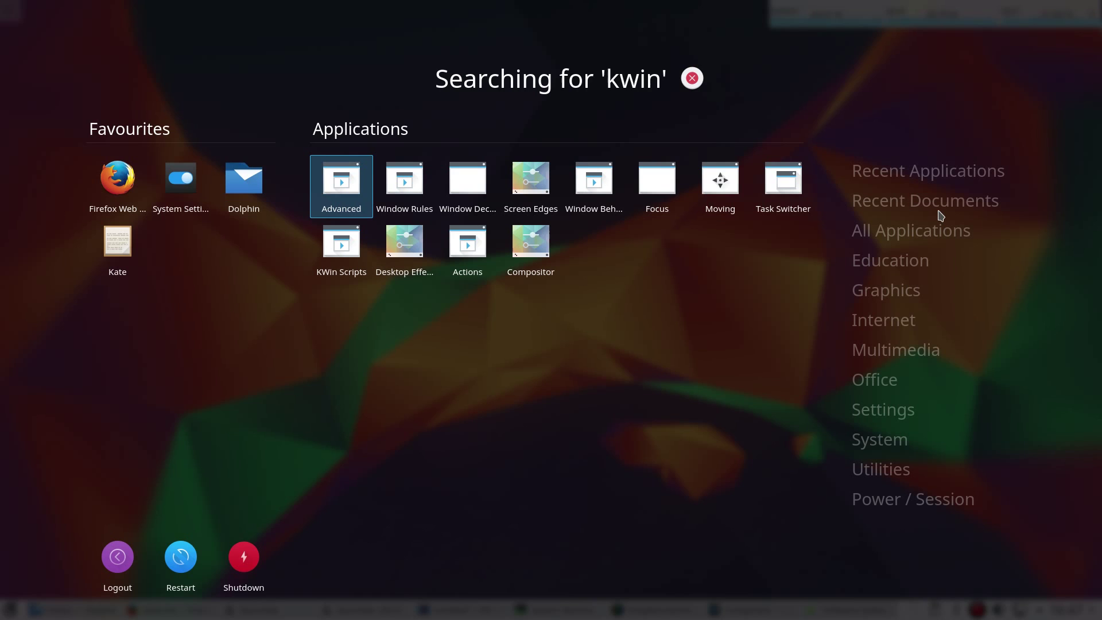
key("BackSpace")
key("BackSpace")
key("BackSpace")
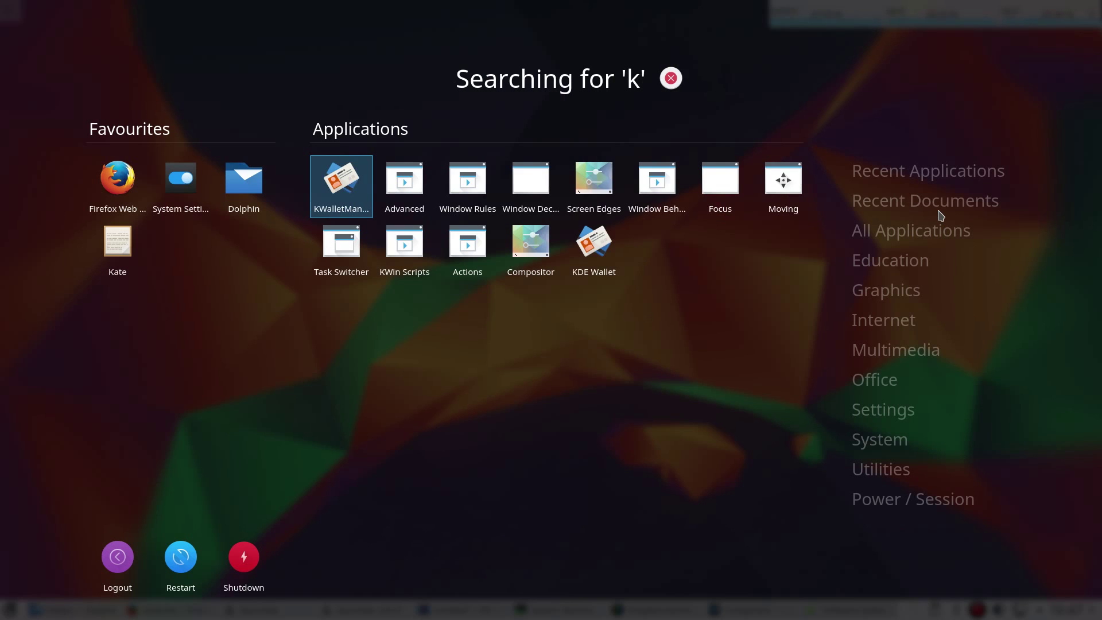
type("ate")
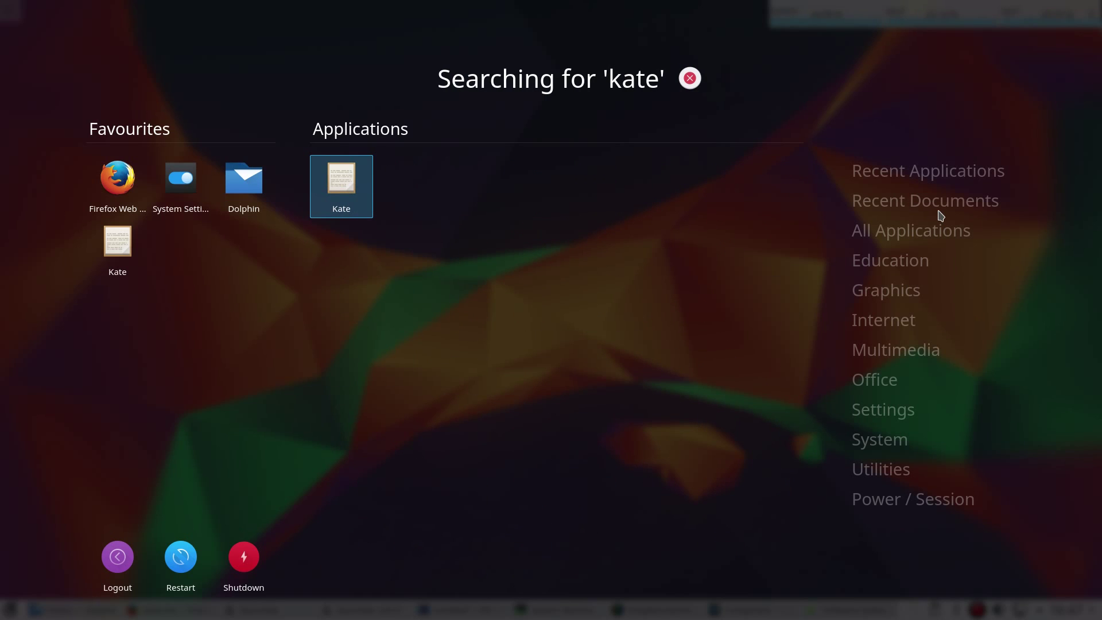
key("Escape")
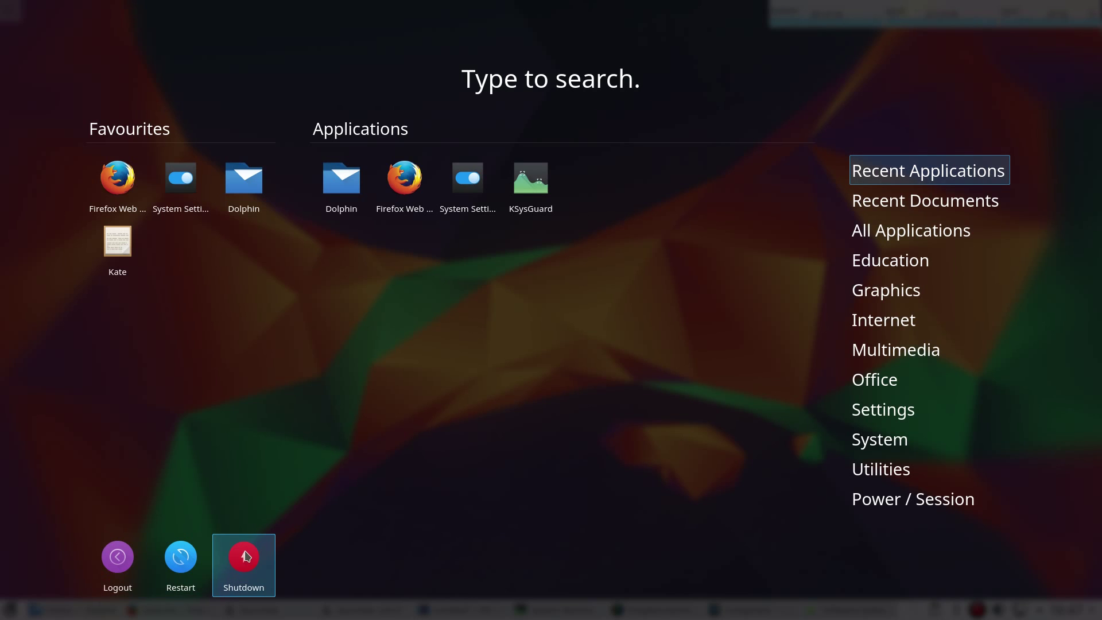
left_click(905, 502)
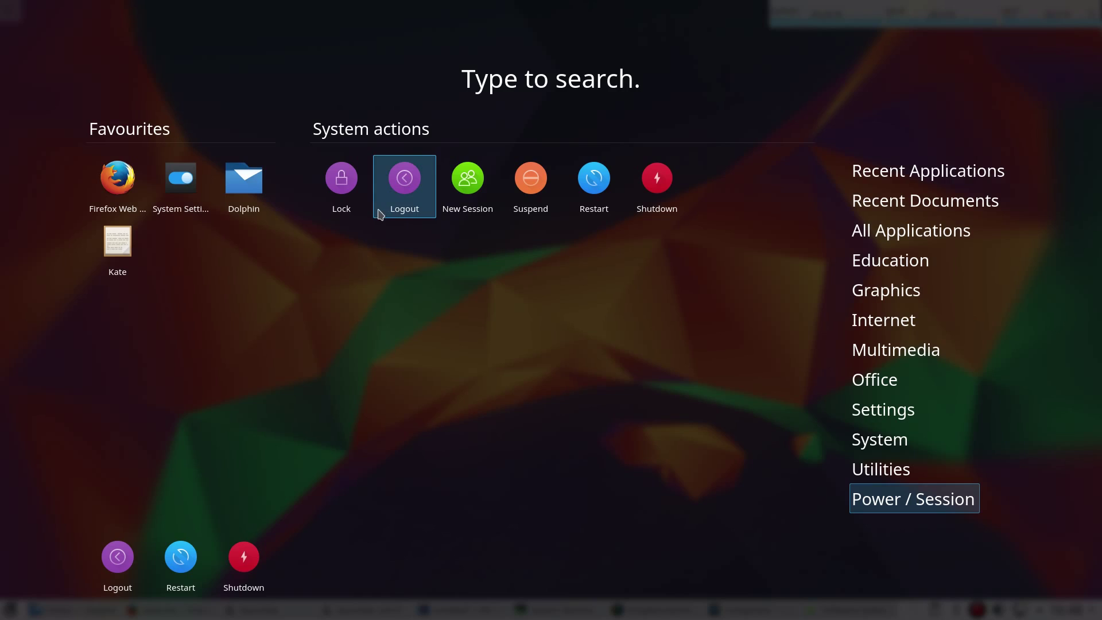
left_click(542, 383)
- Switch the launcher to the Application Launcher style through Alternatives
right_click(10, 609)
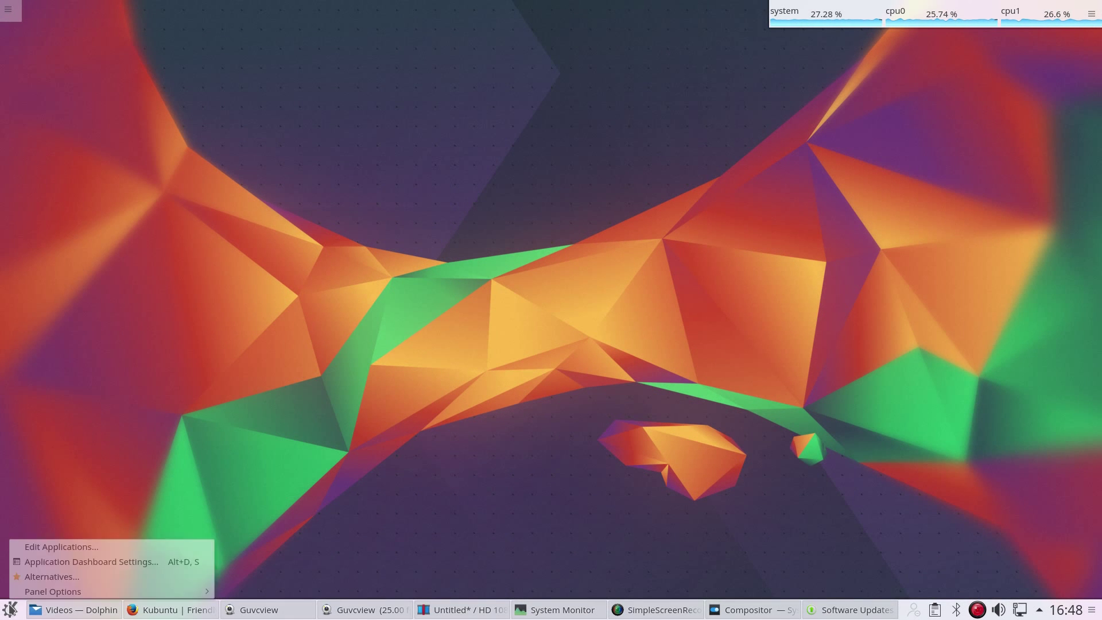
left_click(36, 577)
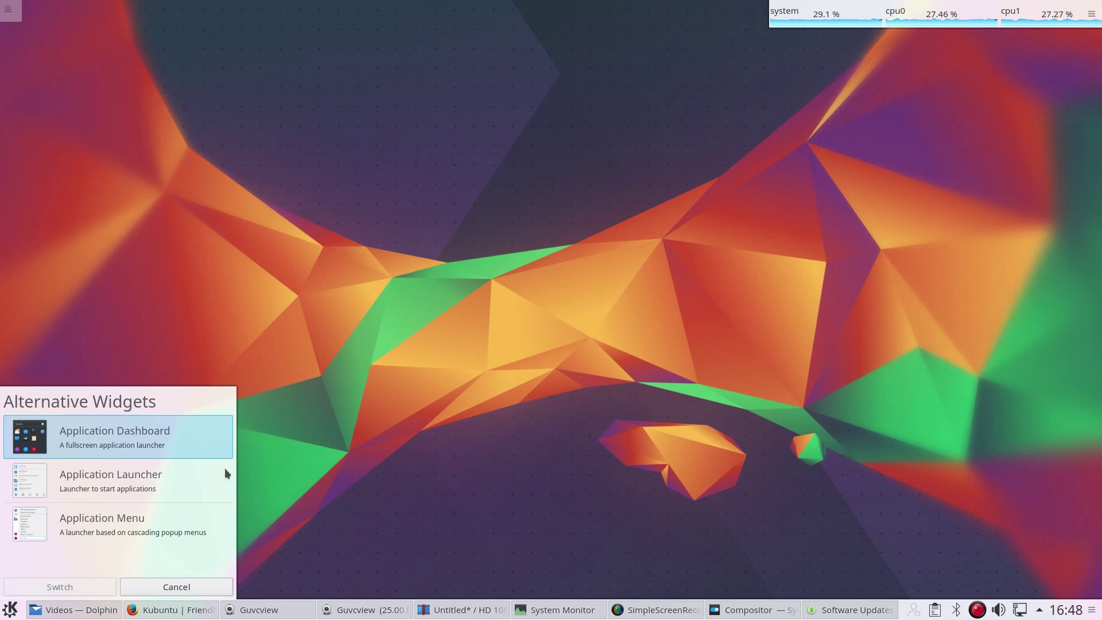
left_click(124, 485)
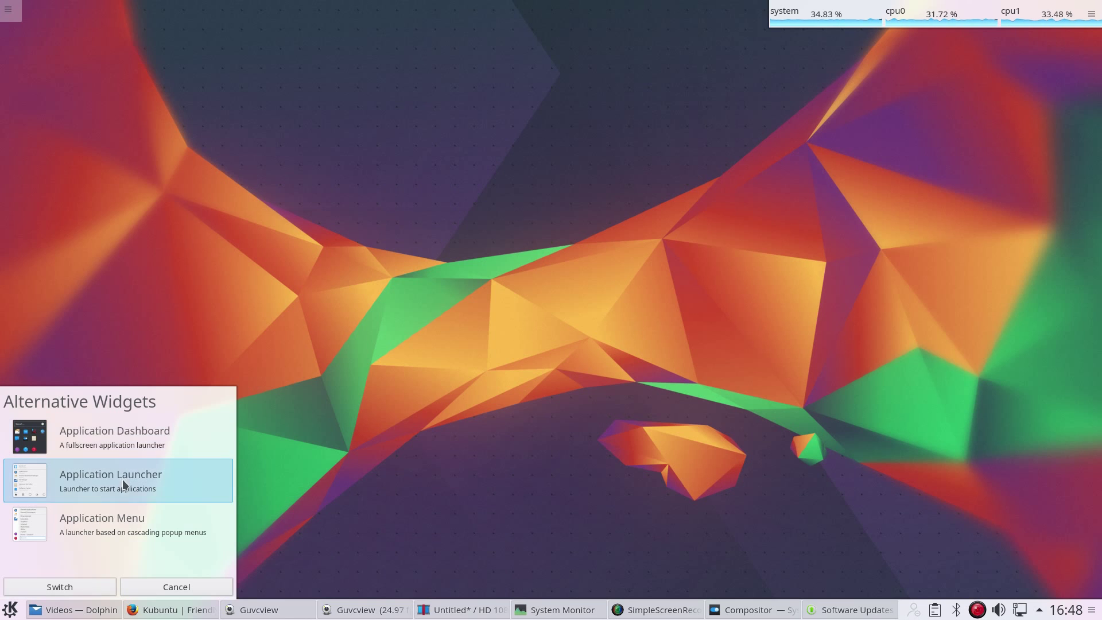
left_click(75, 590)
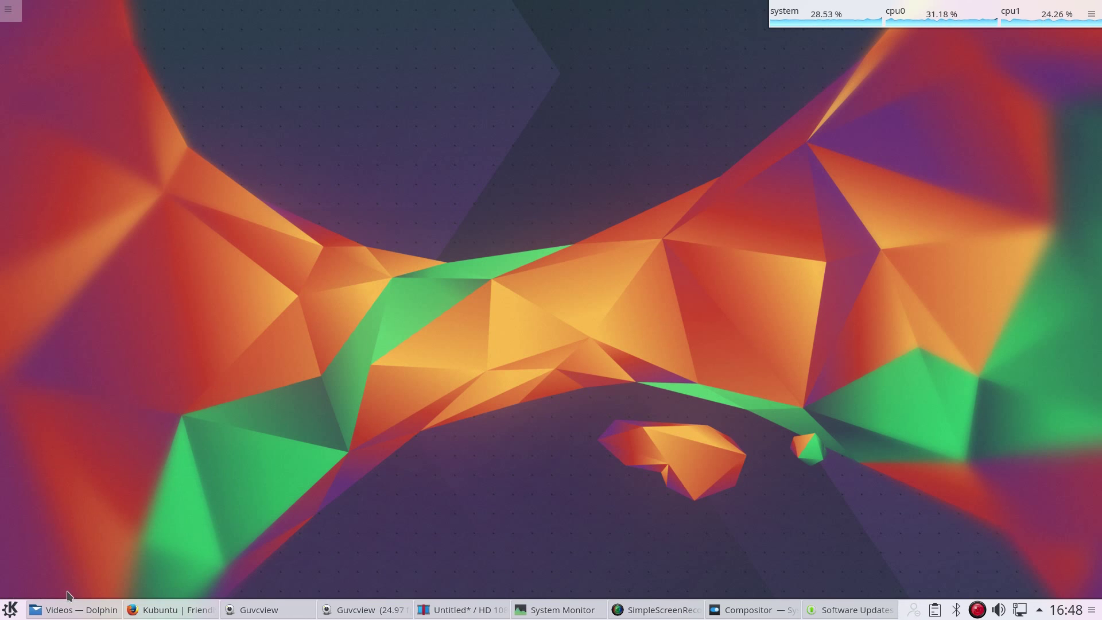
- Try the Application Launcher's Internet category and a 'fire' search, then reopen the Alternatives chooser
left_click(23, 614)
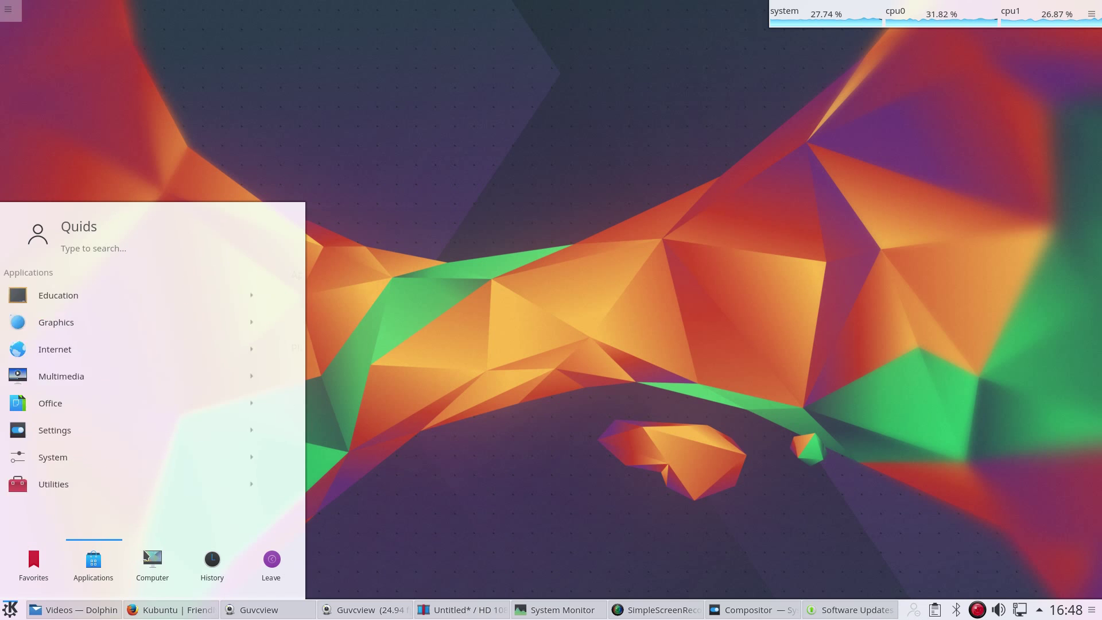
mouse_move(152, 556)
mouse_move(102, 566)
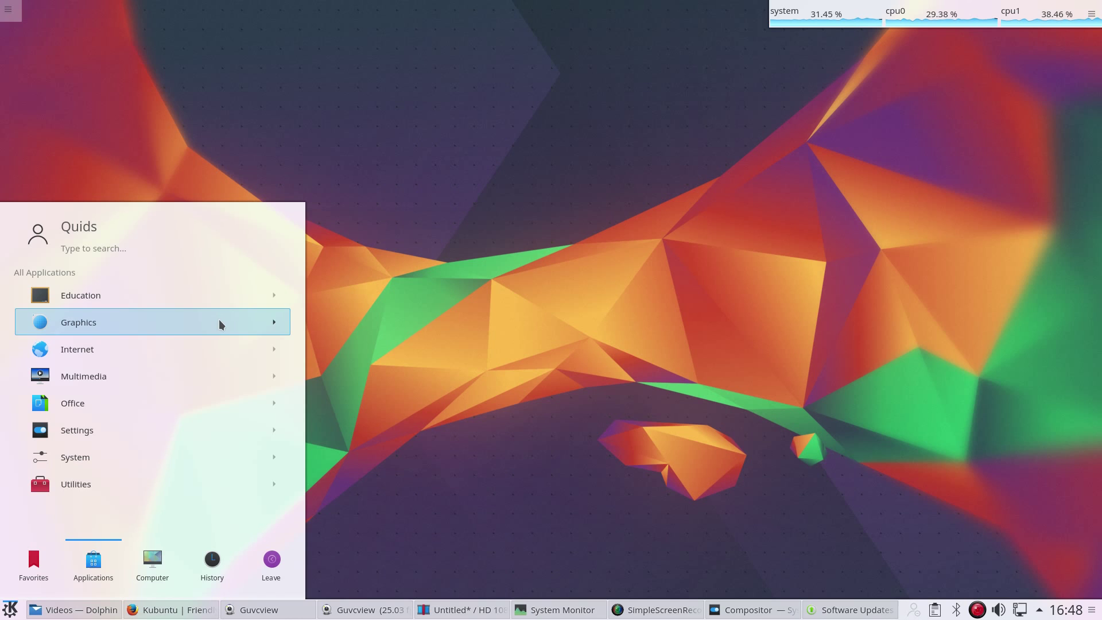
left_click(230, 350)
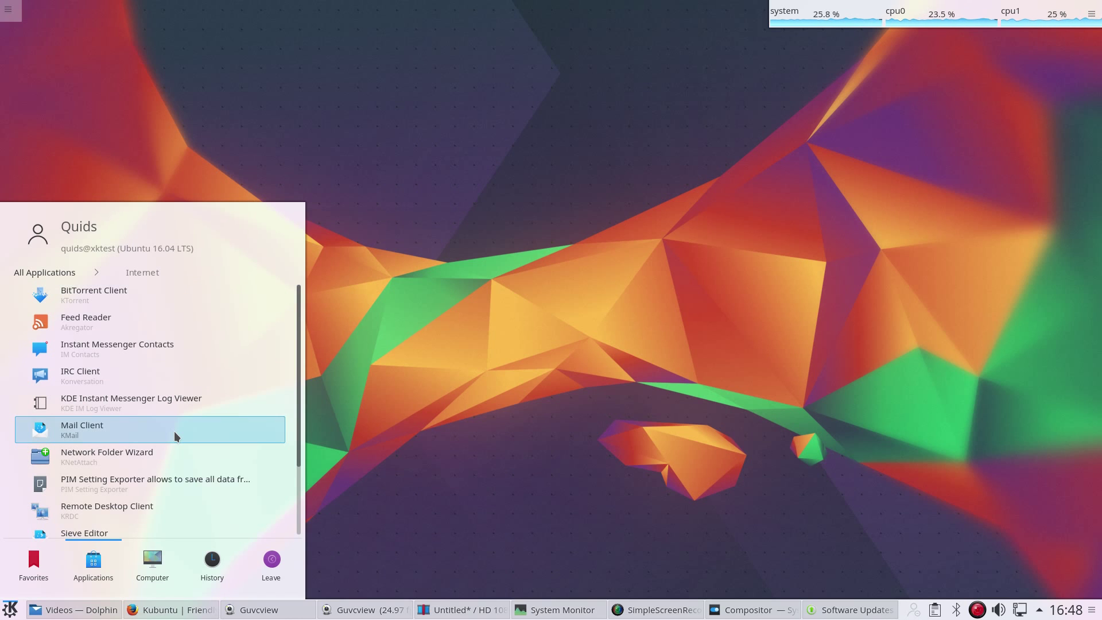
type("fi")
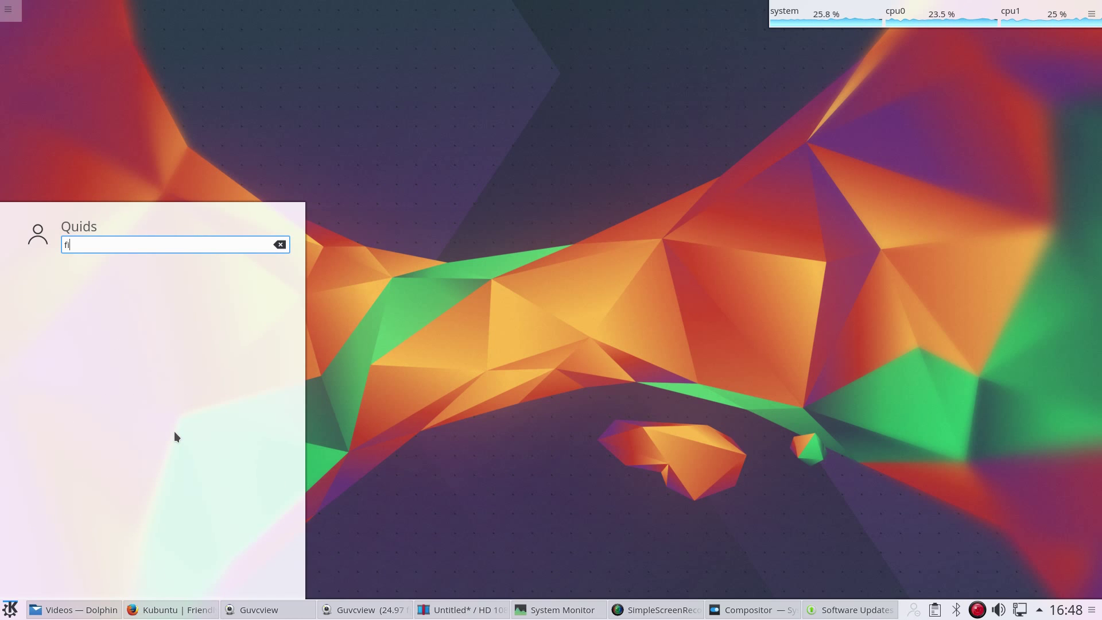
type("re")
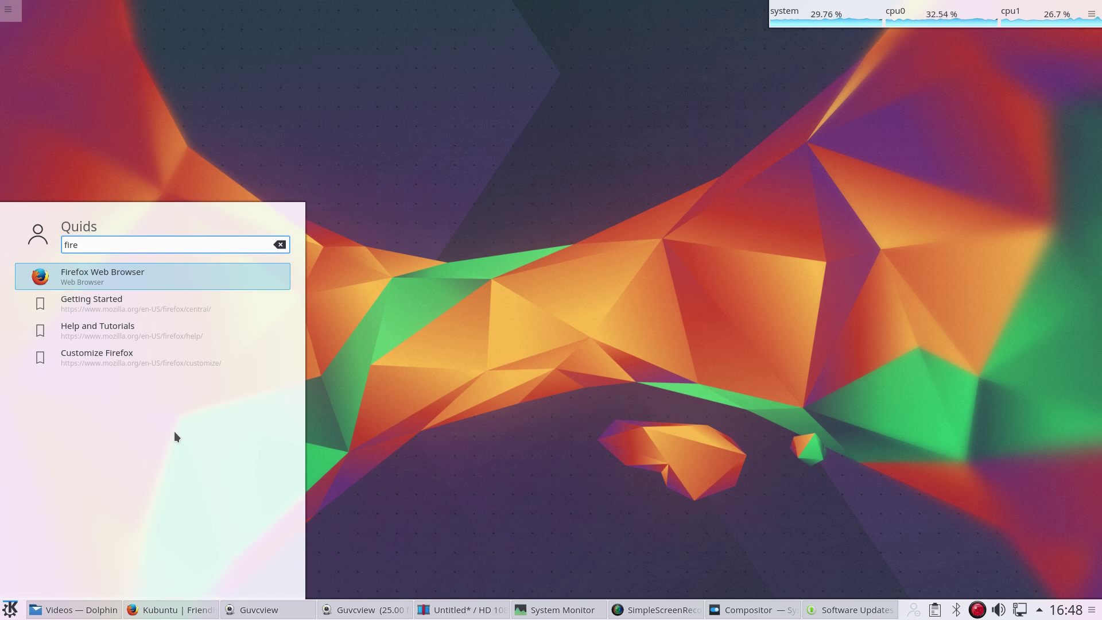
key("BackSpace")
key("BackSpace")
key("BackSpace")
key("BackSpace")
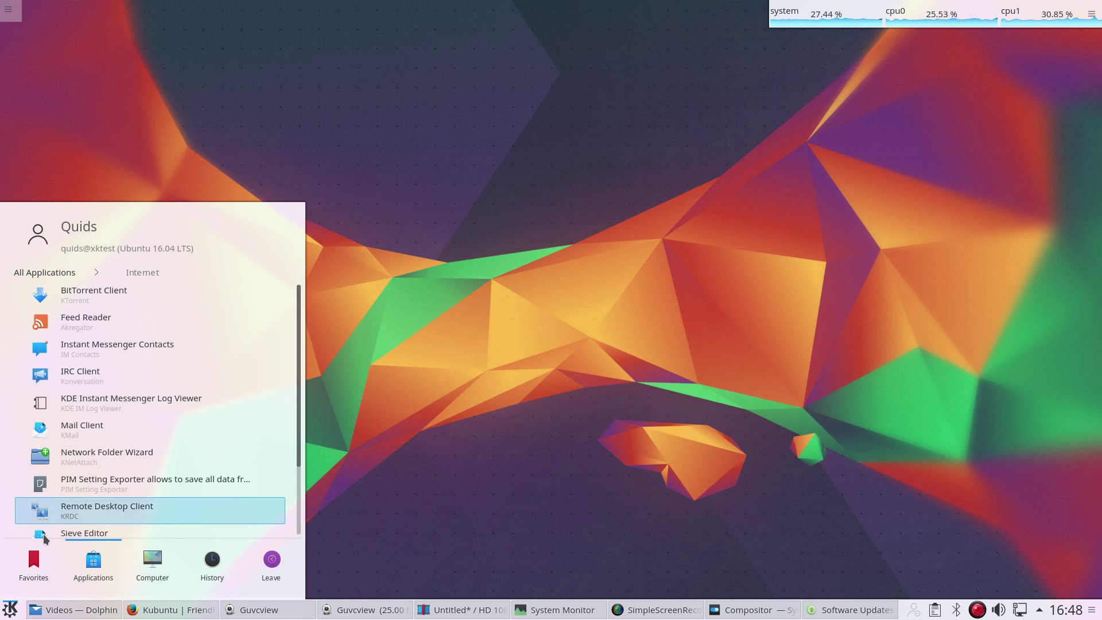
left_click(10, 610)
right_click(11, 610)
left_click(36, 579)
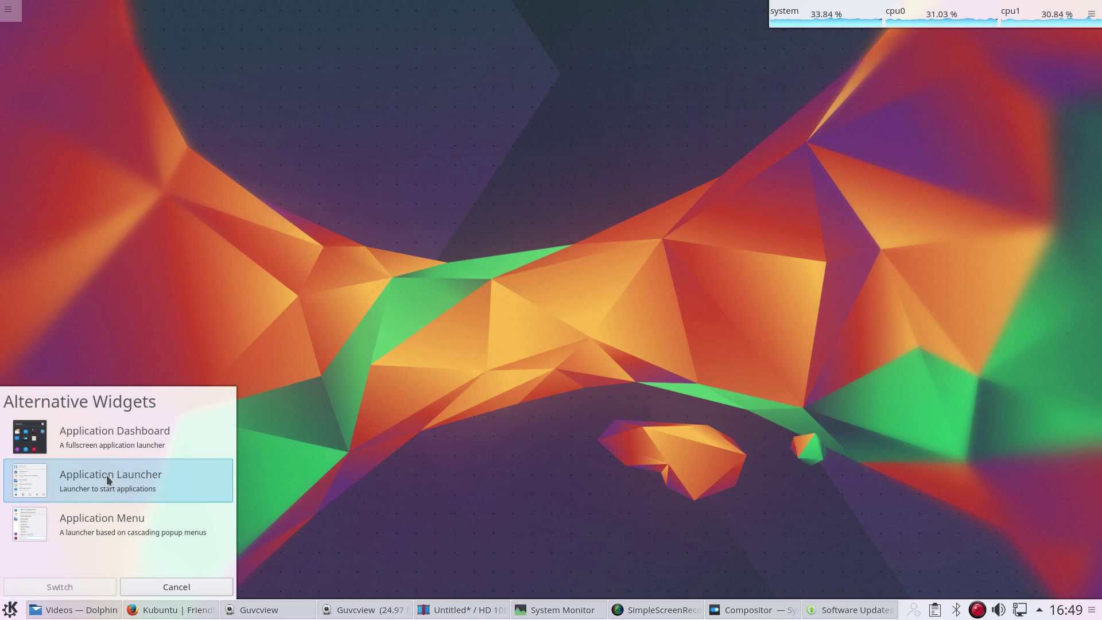
- Switch the launcher to the cascading Application Menu style and try the new menu
left_click(104, 523)
left_click(77, 591)
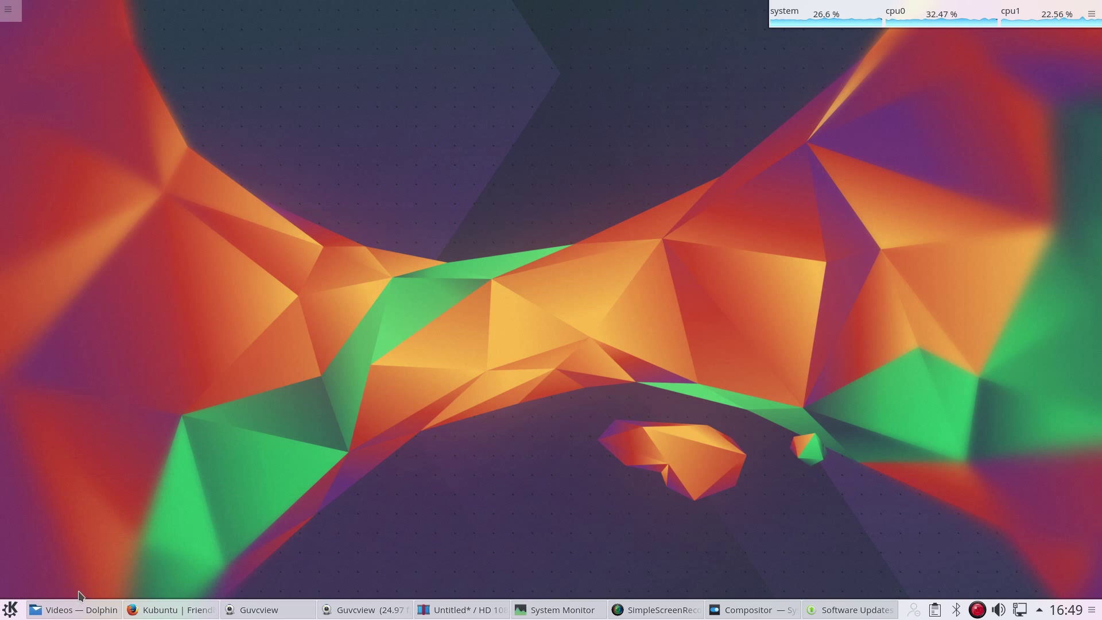
left_click(10, 610)
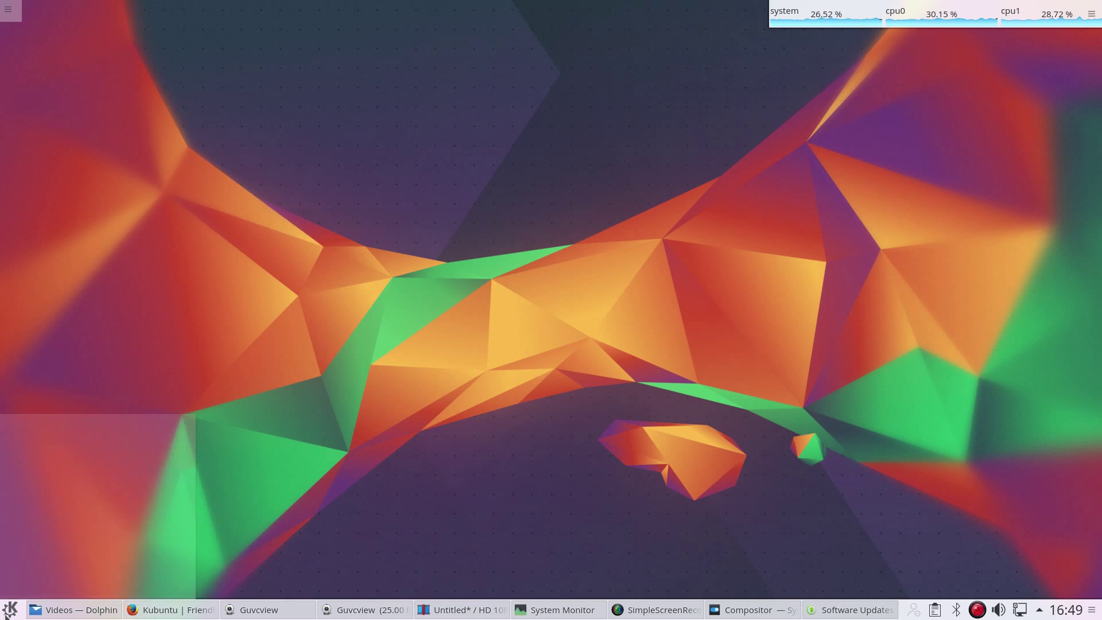
mouse_move(87, 526)
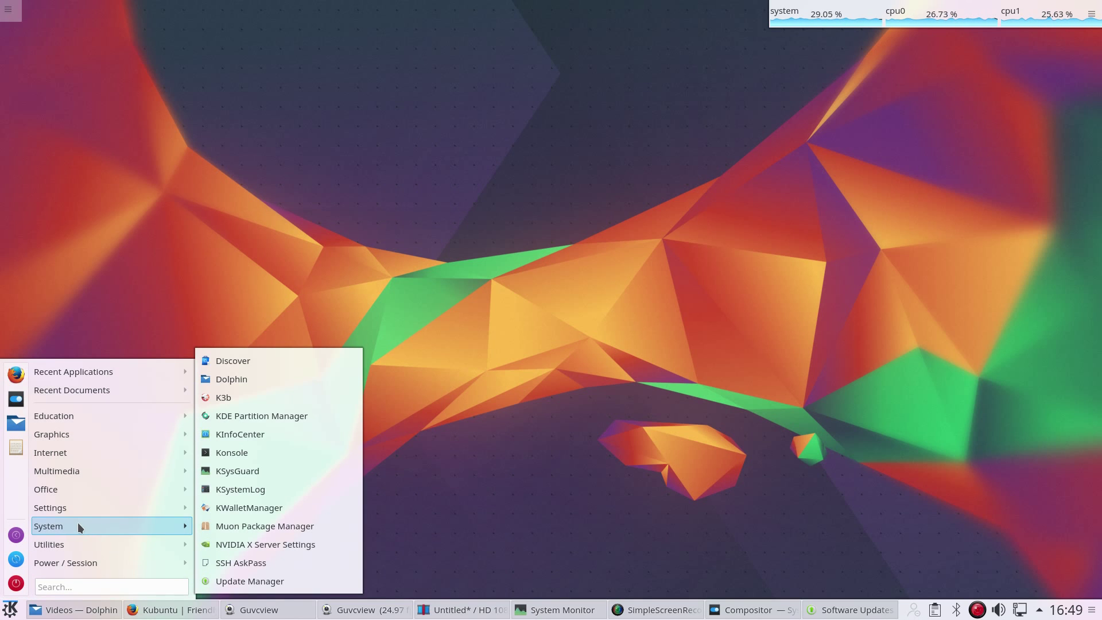
left_click(153, 307)
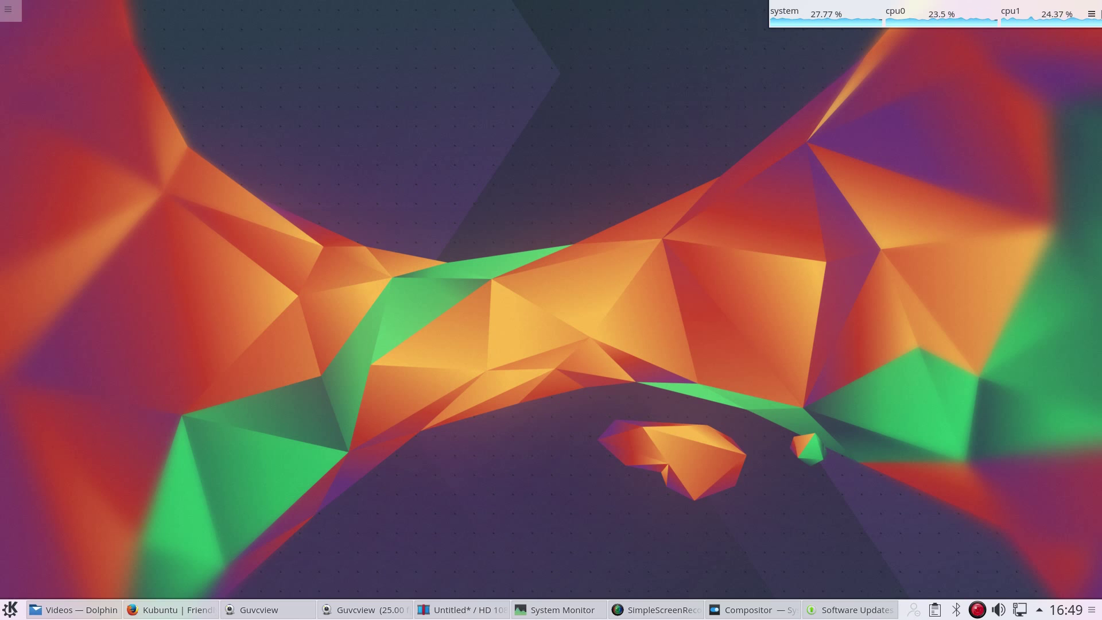
left_click(1093, 15)
- Remove the top panel containing the CPU Load Monitor using Panel Options
mouse_move(1085, 23)
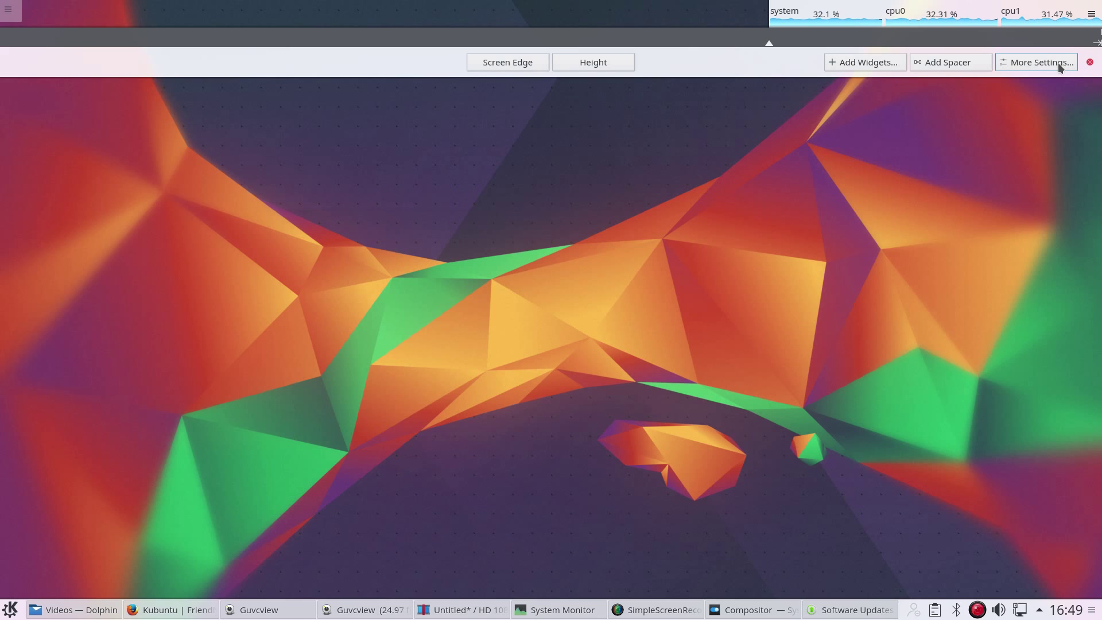
right_click(1059, 17)
mouse_move(1020, 51)
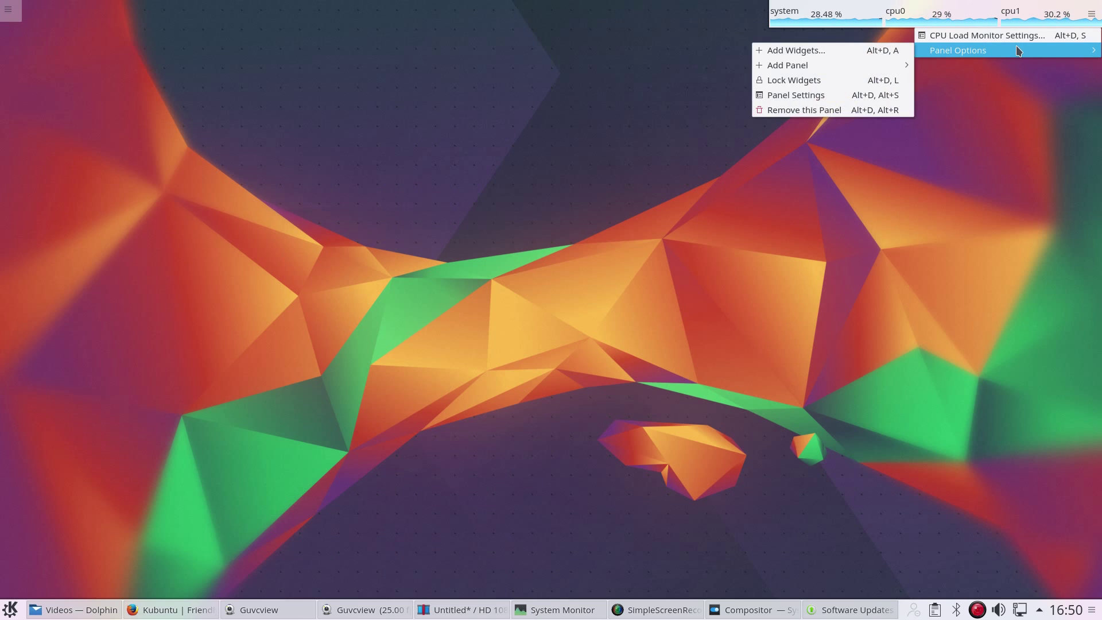
left_click(792, 111)
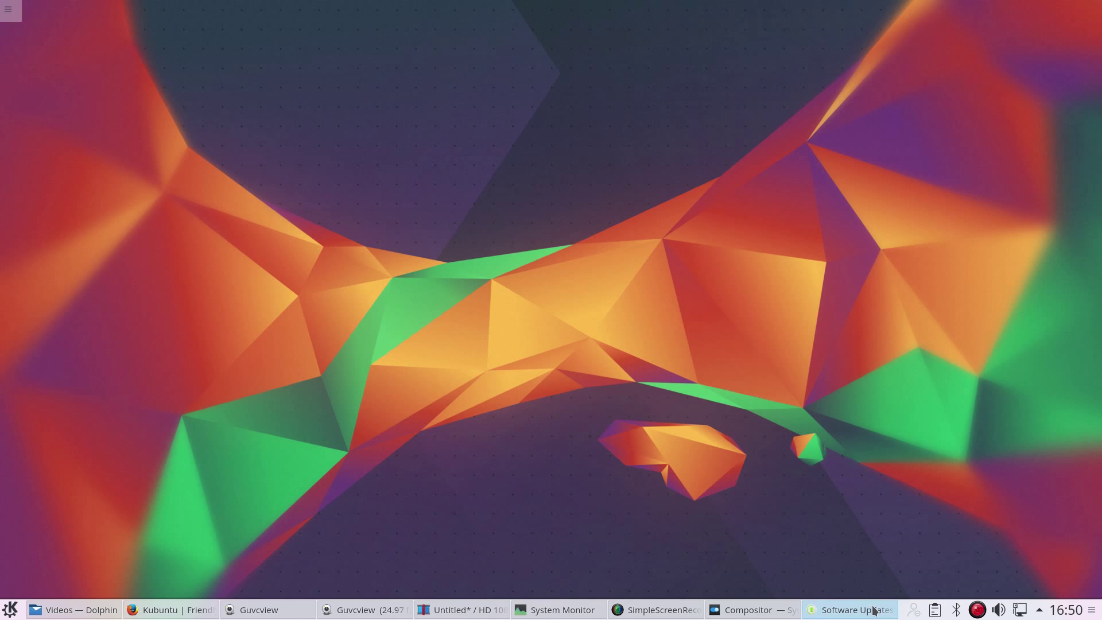
- Quit the Software Updates window and relaunch Update Manager by searching 'upd'
left_click(856, 610)
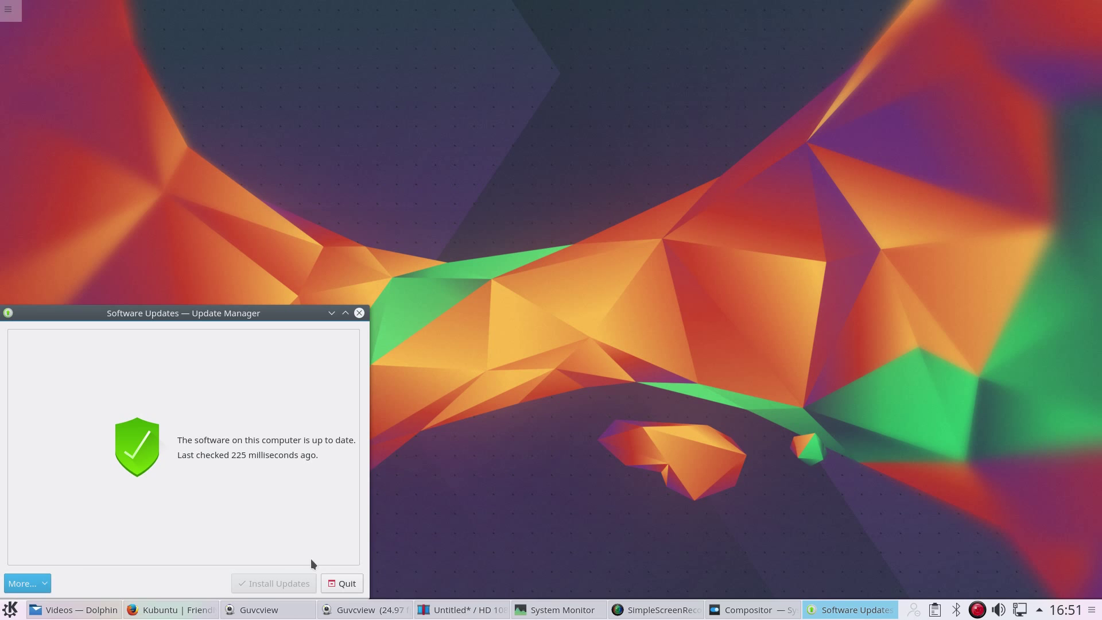
left_click(348, 586)
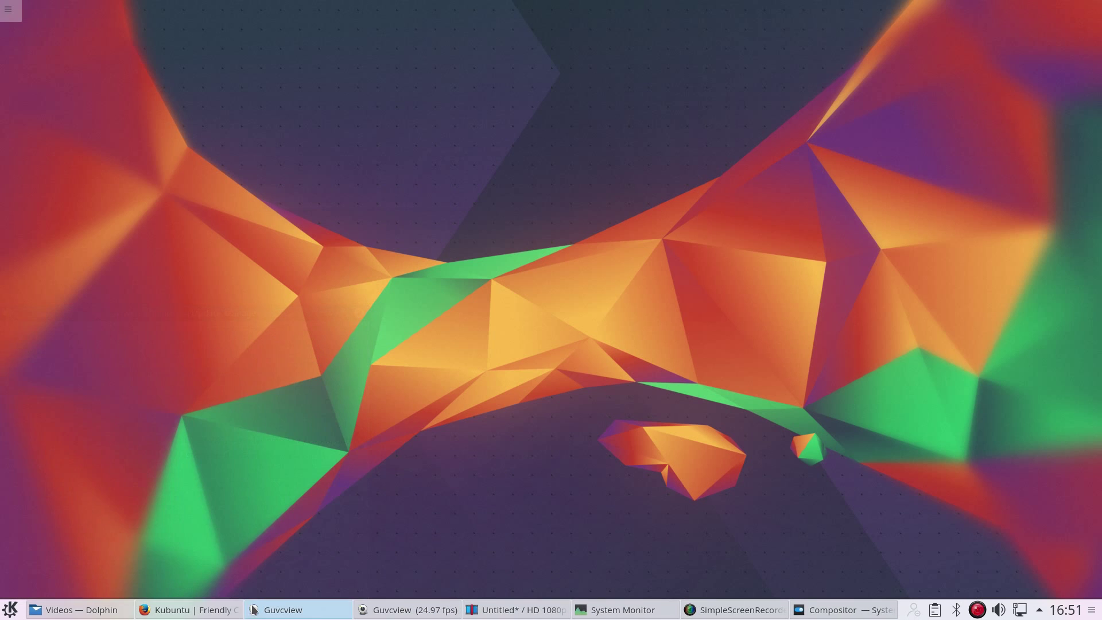
key("alt+F1")
type("upd")
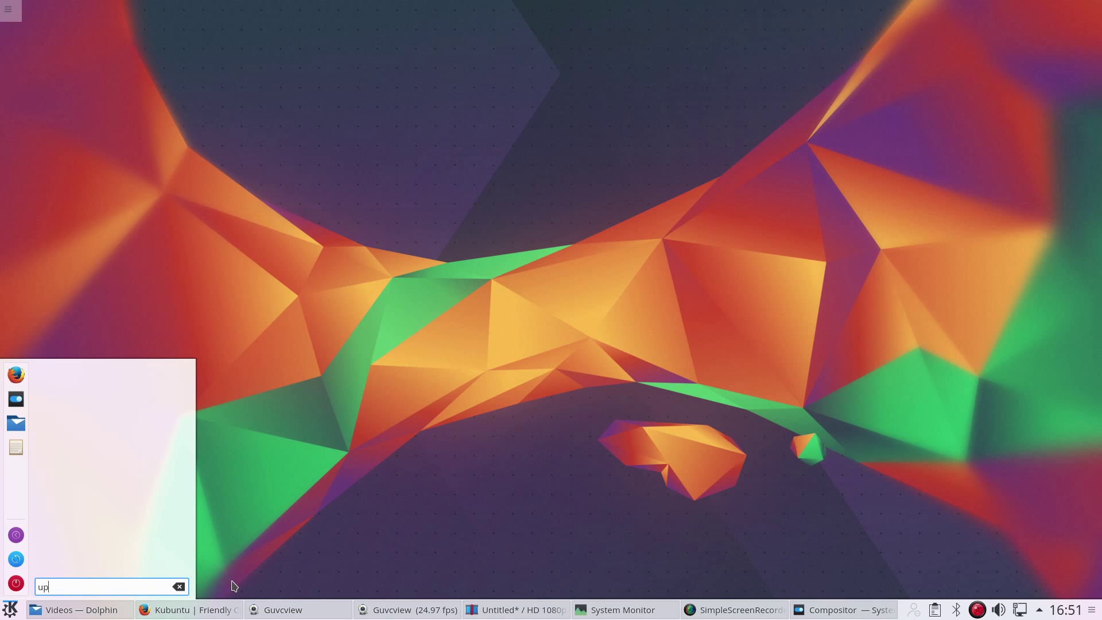
left_click(113, 560)
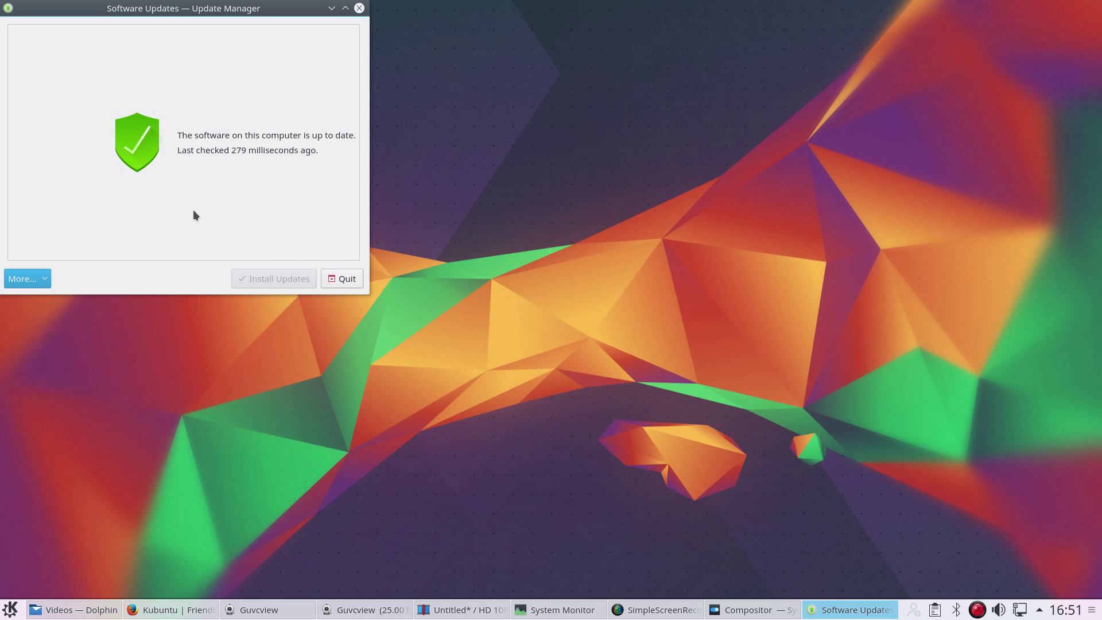
- Close the updater, then run Add Network Folder from Dolphin's Network view and cancel its wizard
key("ctrl+q")
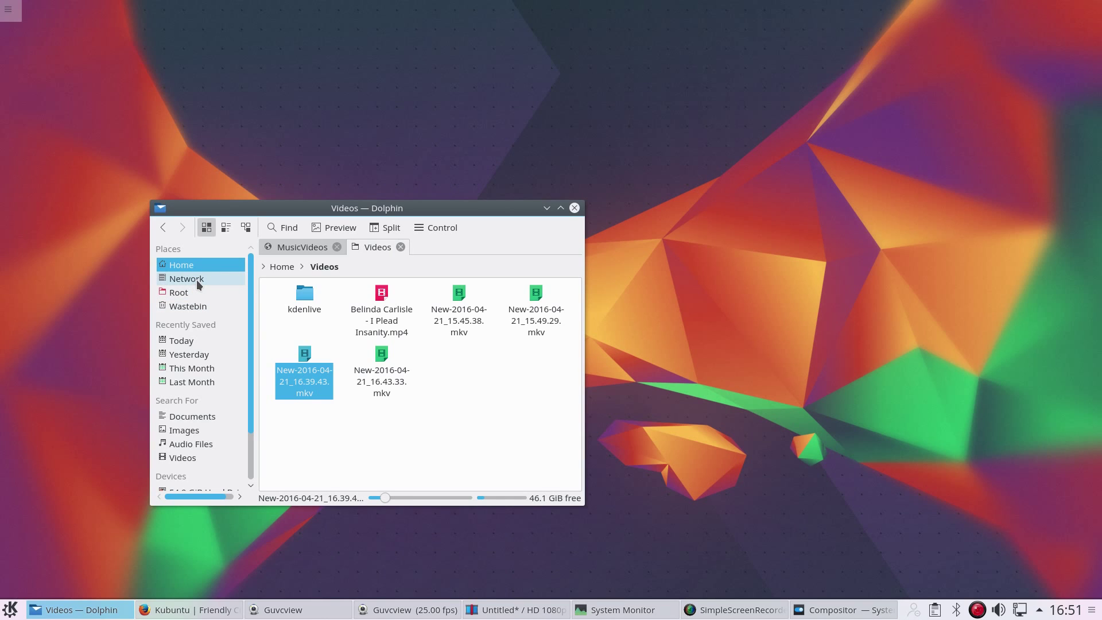
left_click(198, 281)
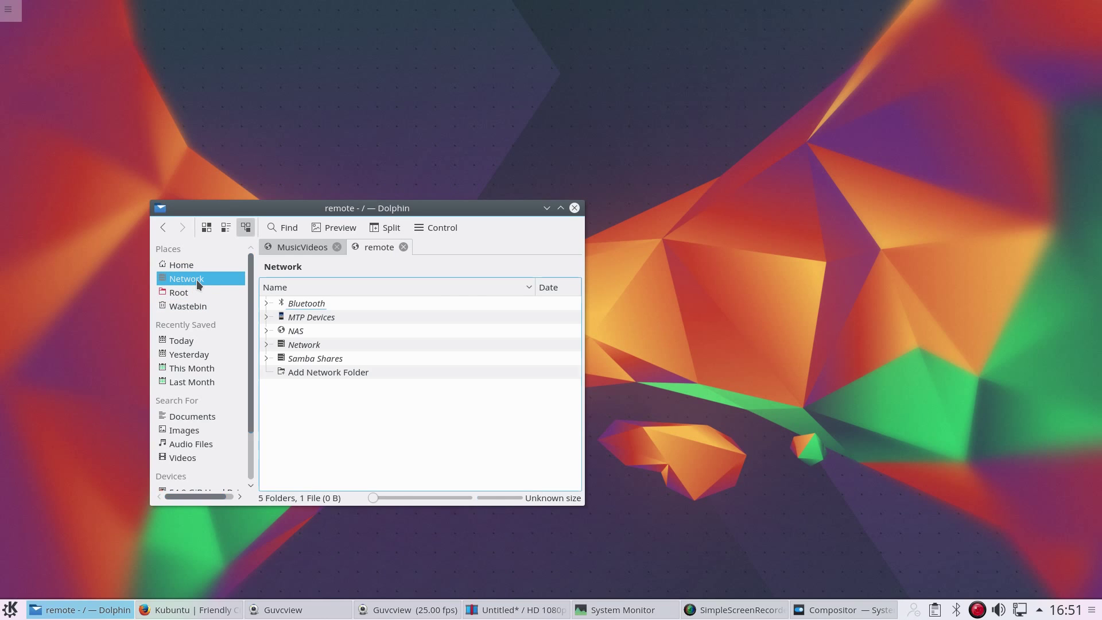
left_click(301, 371)
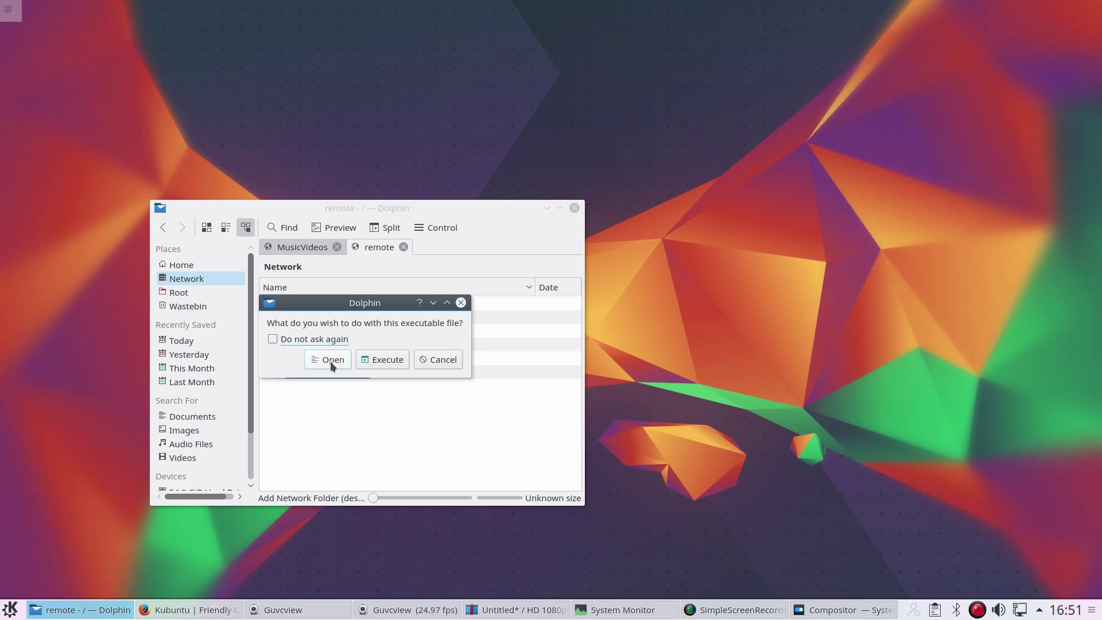
left_click(329, 365)
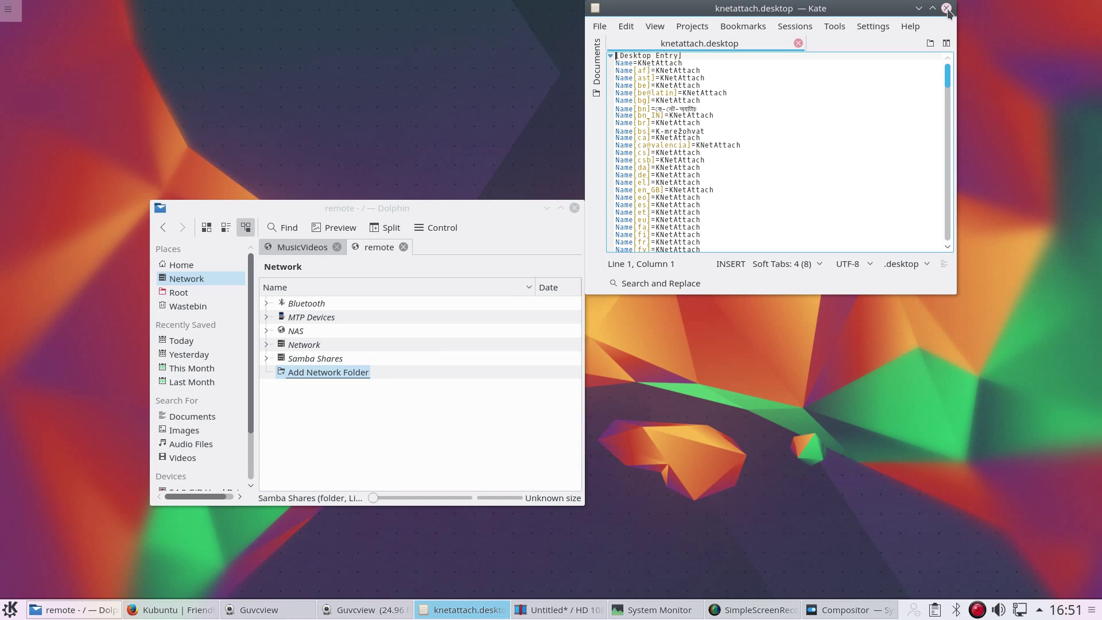
left_click(947, 8)
left_click(331, 372)
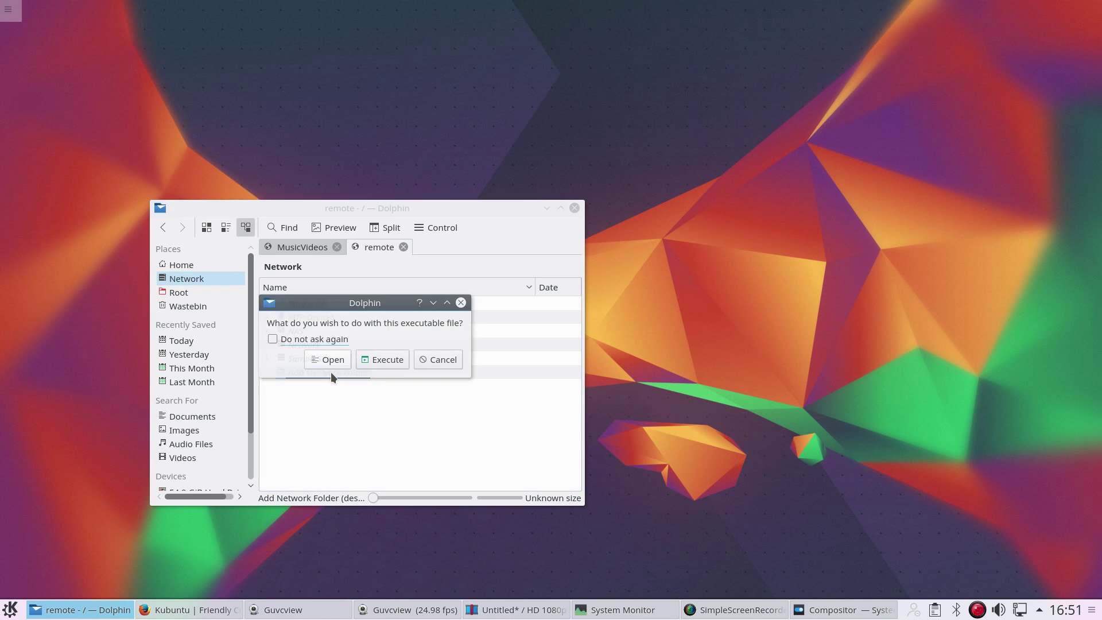
left_click(393, 360)
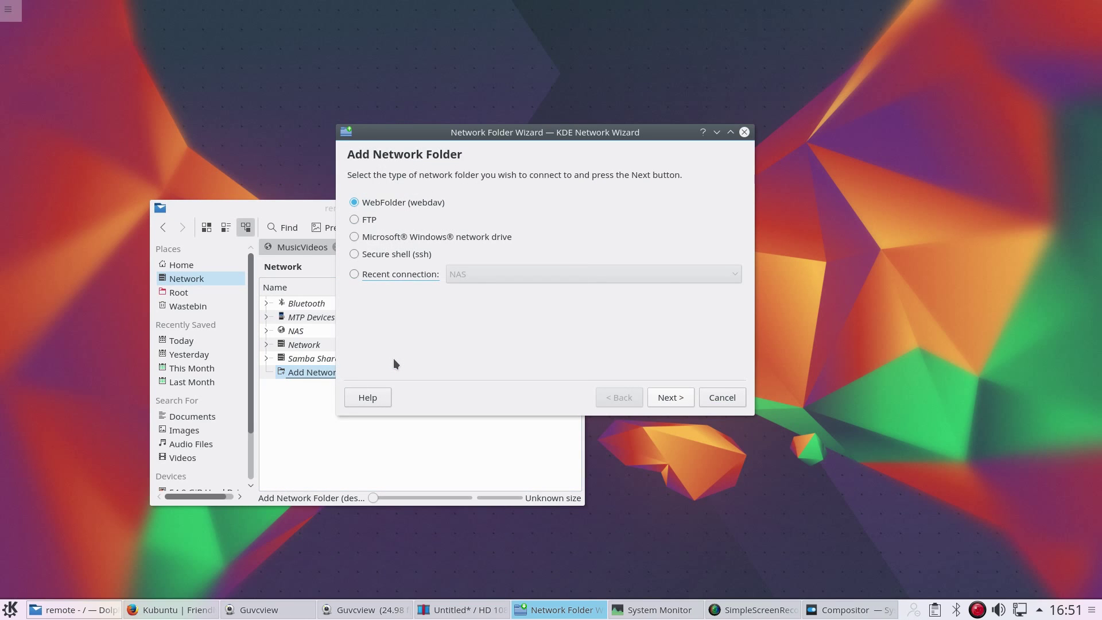
left_click(730, 402)
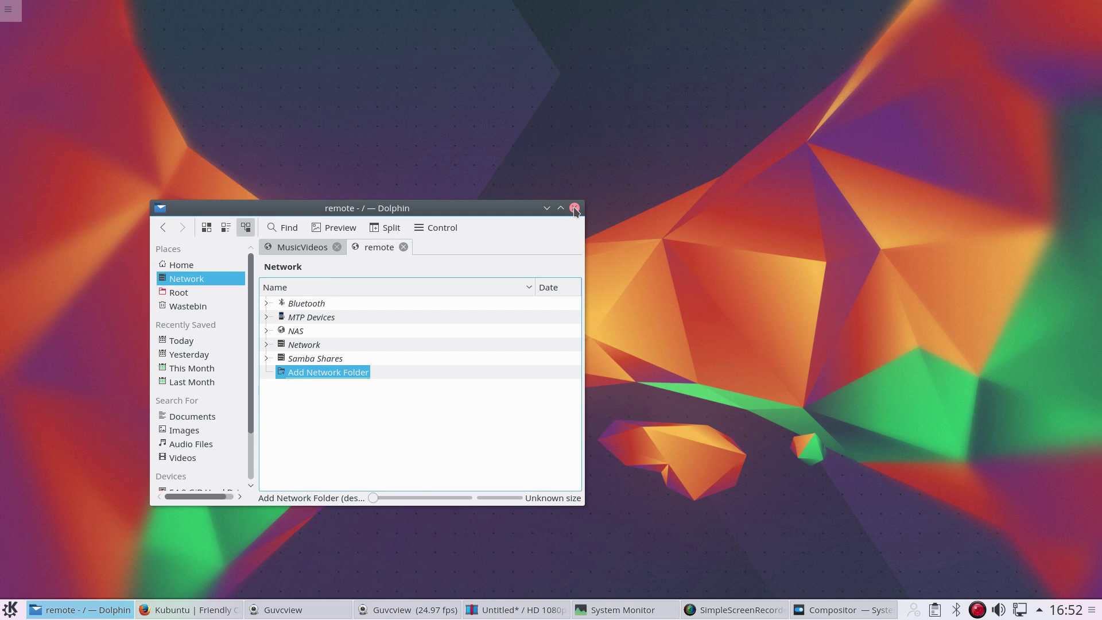
- Quit Dolphin with all its tabs, ticking 'Do not ask again' on the multiple-tabs warning
left_click(575, 209)
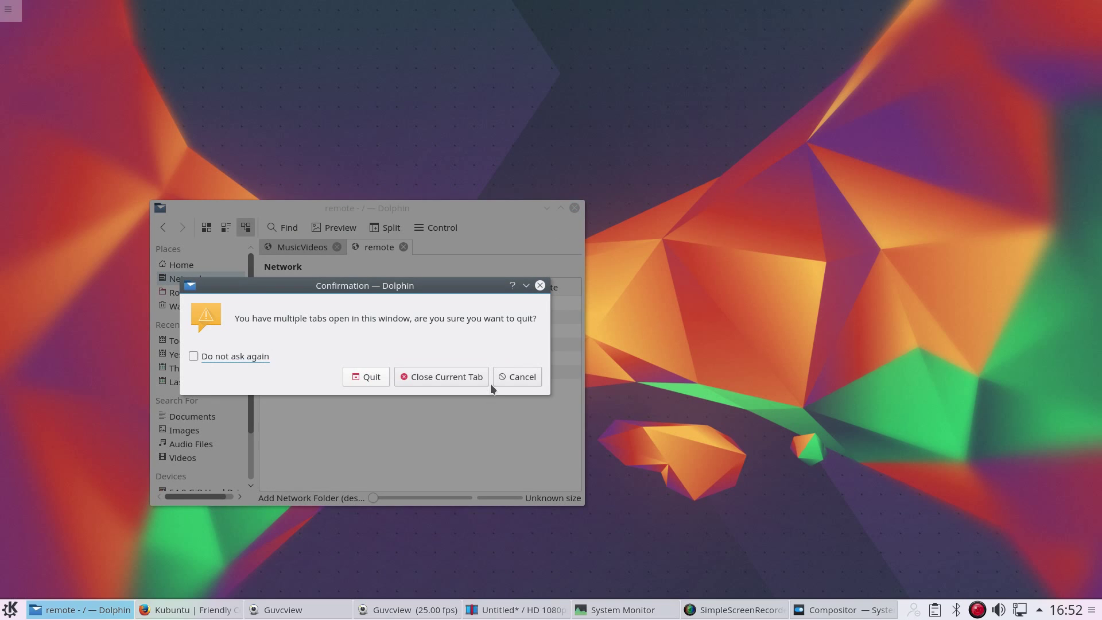
left_click(242, 355)
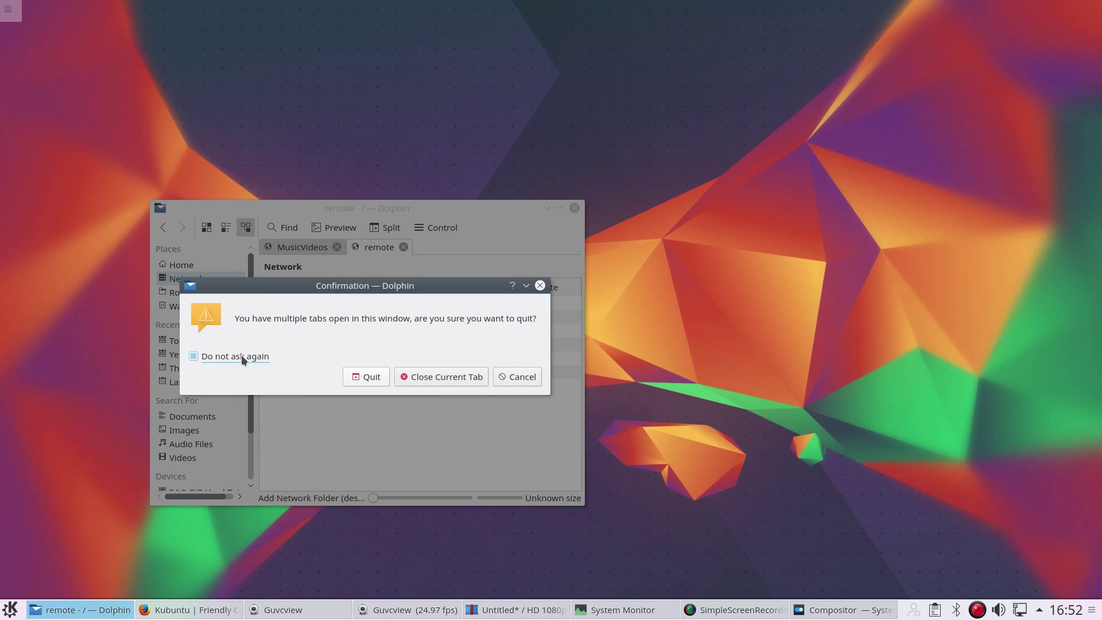
left_click(366, 377)
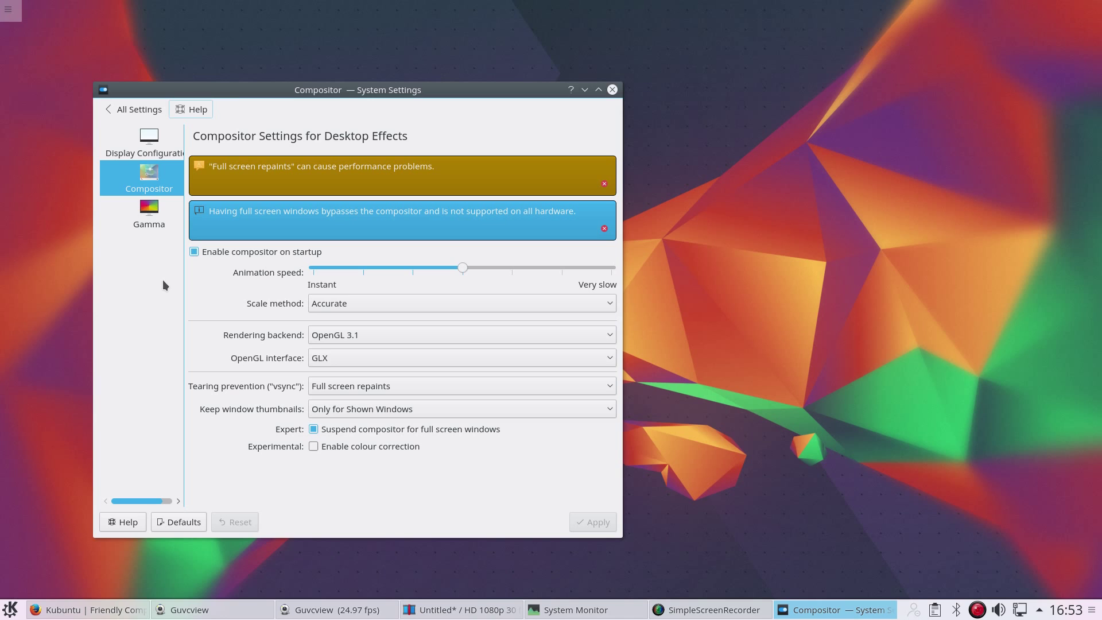
- Return to All Settings and delete the leftover 'kwin' search text
left_click(108, 110)
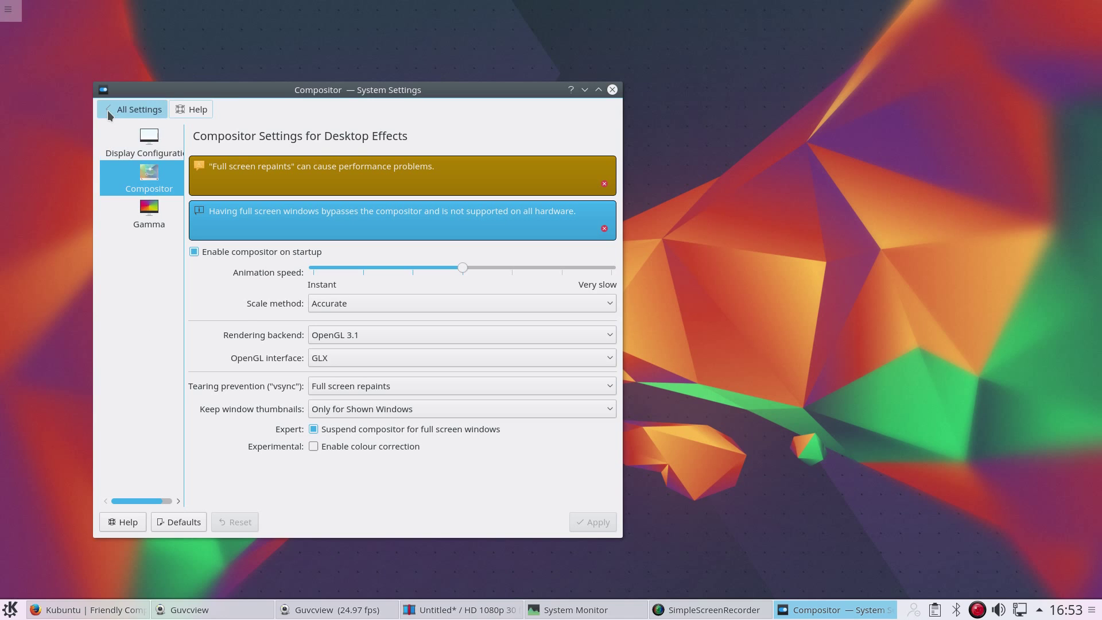
double_click(489, 110)
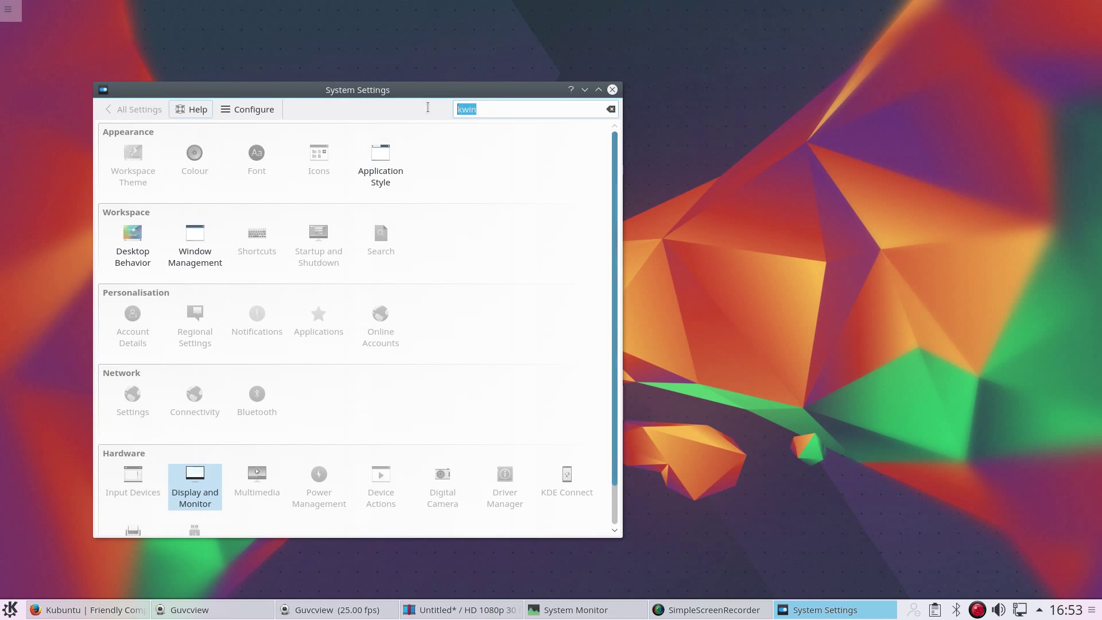
key("BackSpace")
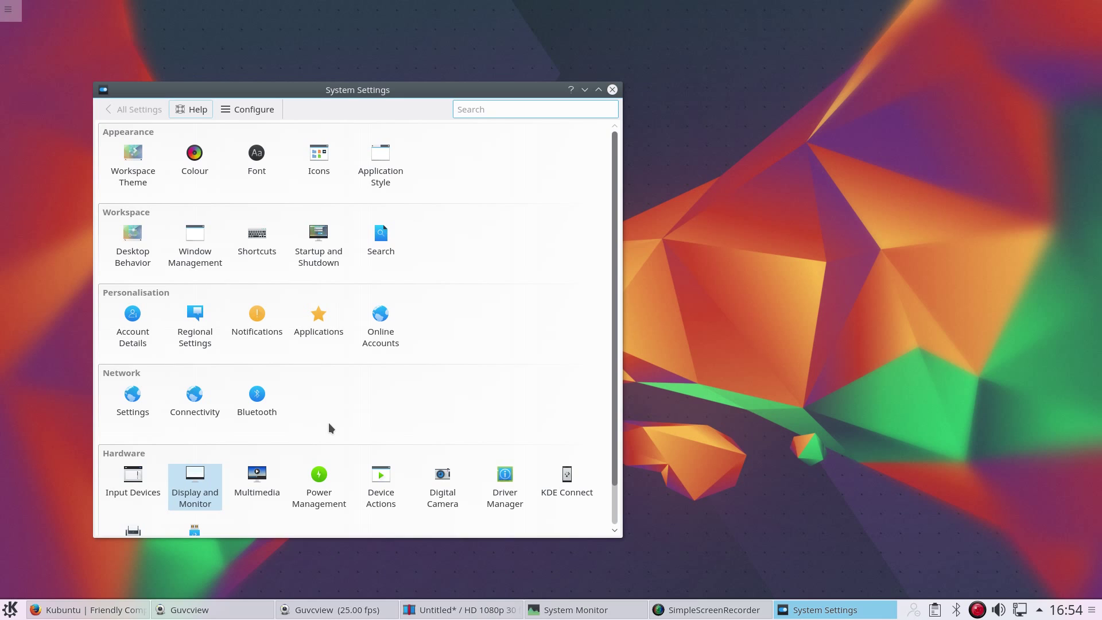
- Open KDE Connect under Hardware and select the unpaired Nexus 5
left_click(567, 477)
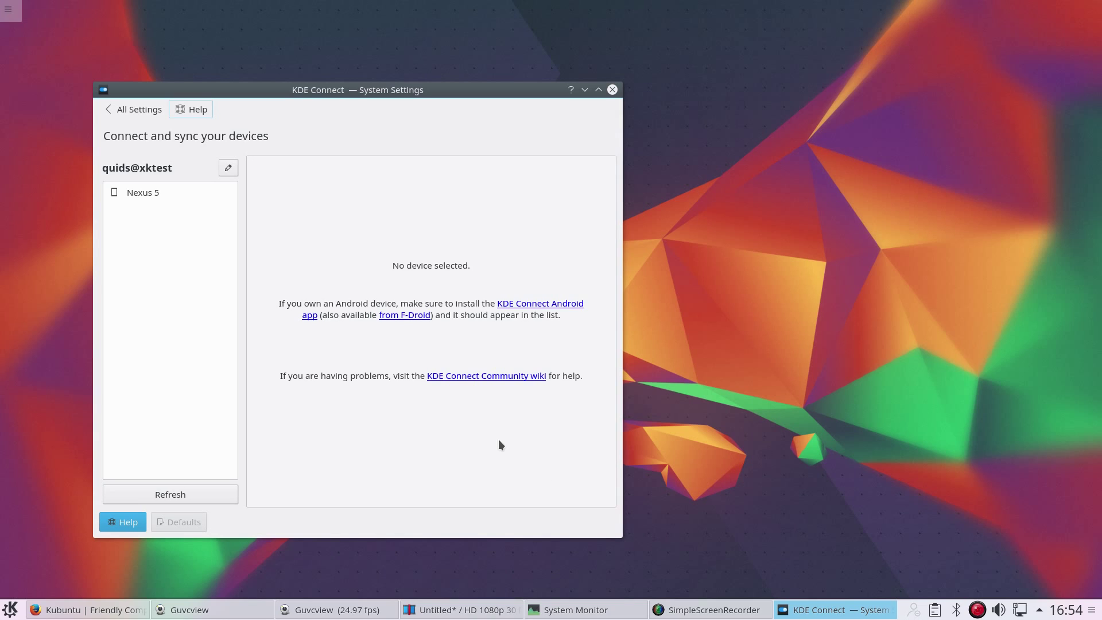
left_click(152, 194)
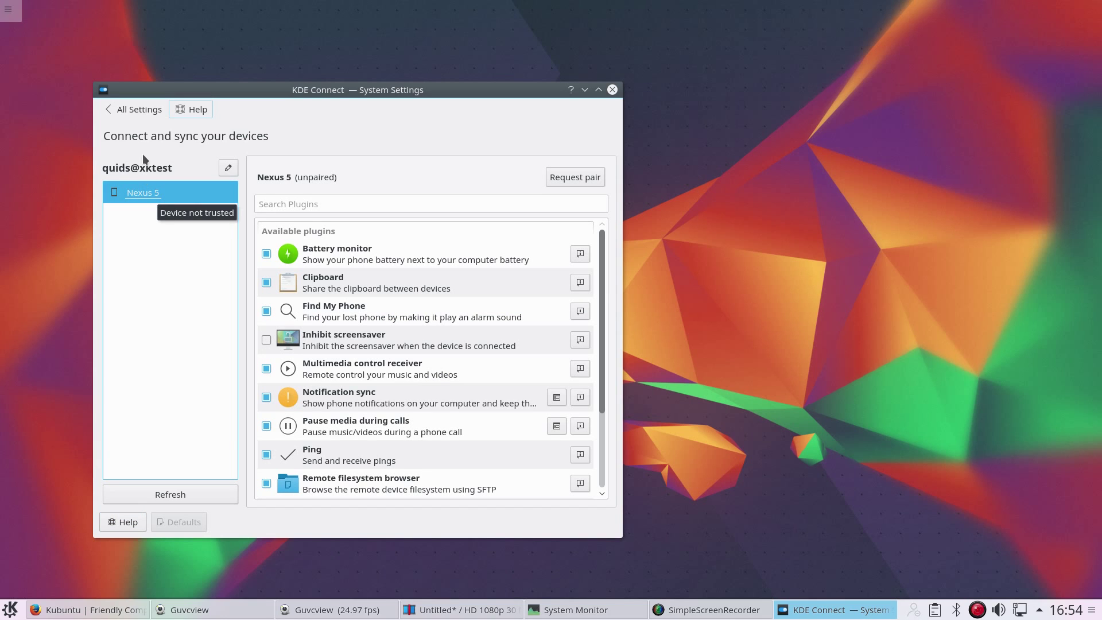
- Open Driver Manager, then return to All Settings and scroll up to Appearance
left_click(131, 122)
left_click(180, 174)
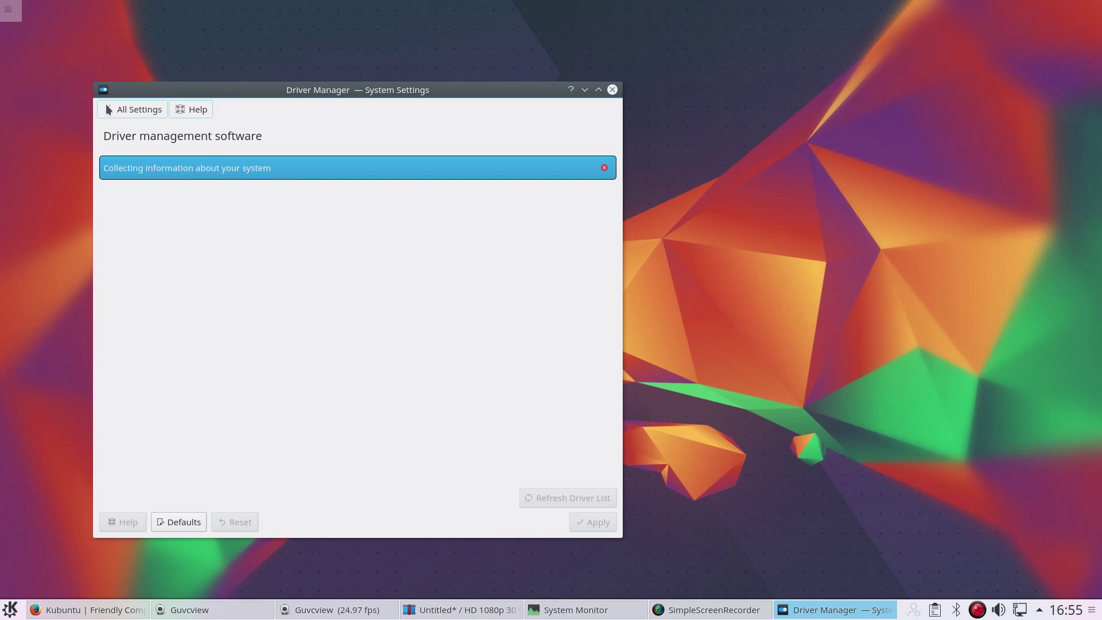
left_click(118, 111)
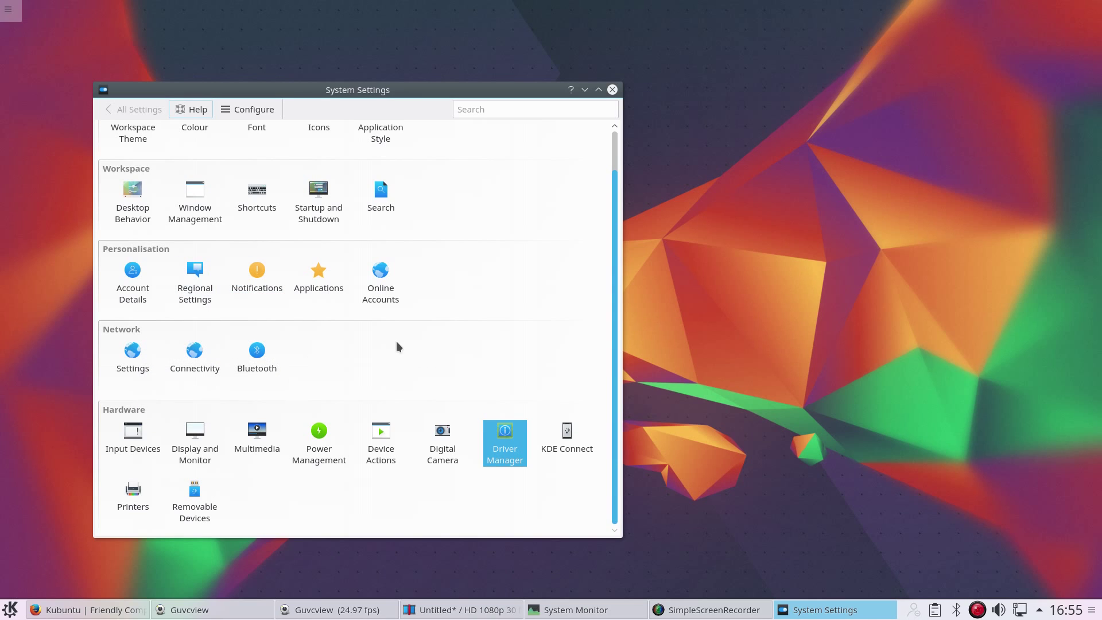
scroll(134, 155, "up", 1)
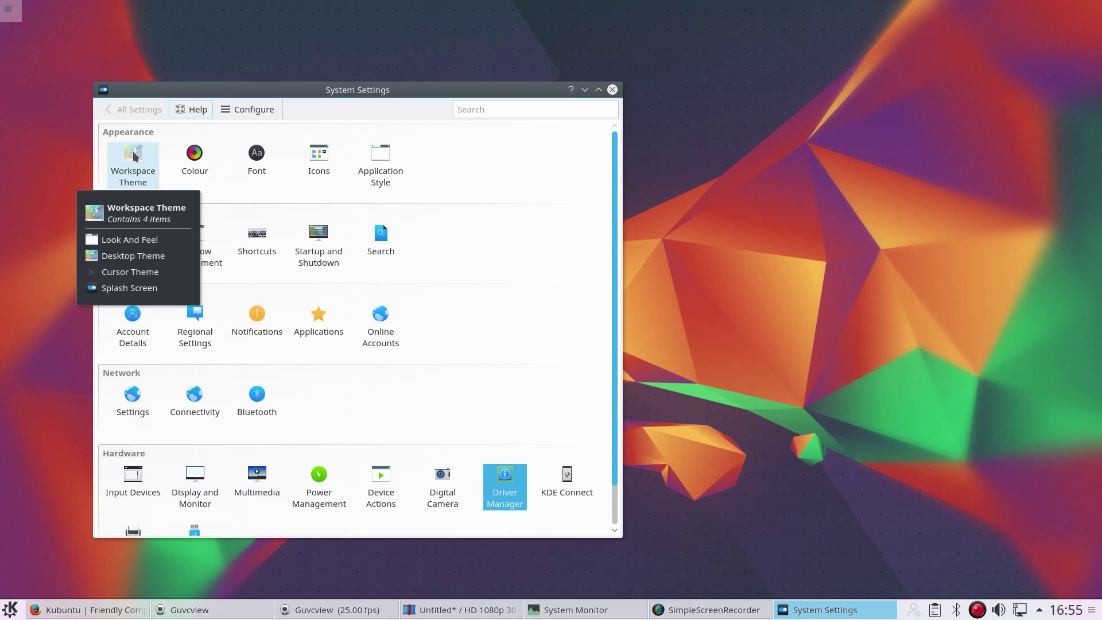
- Apply the Breeze Dark look and feel theme and close System Settings
left_click(134, 155)
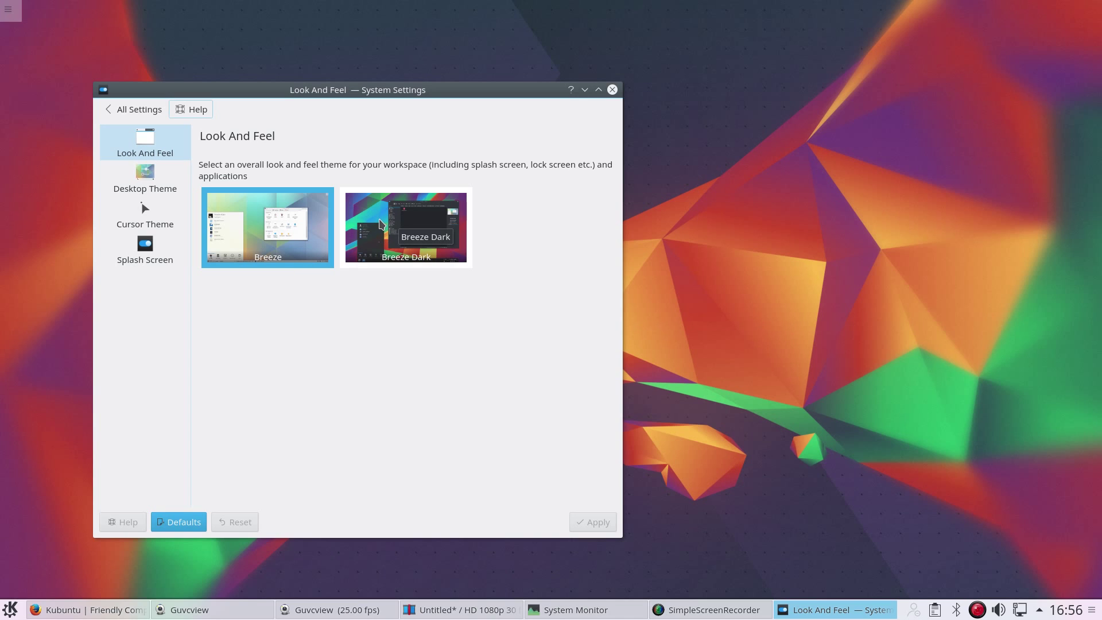
left_click(379, 224)
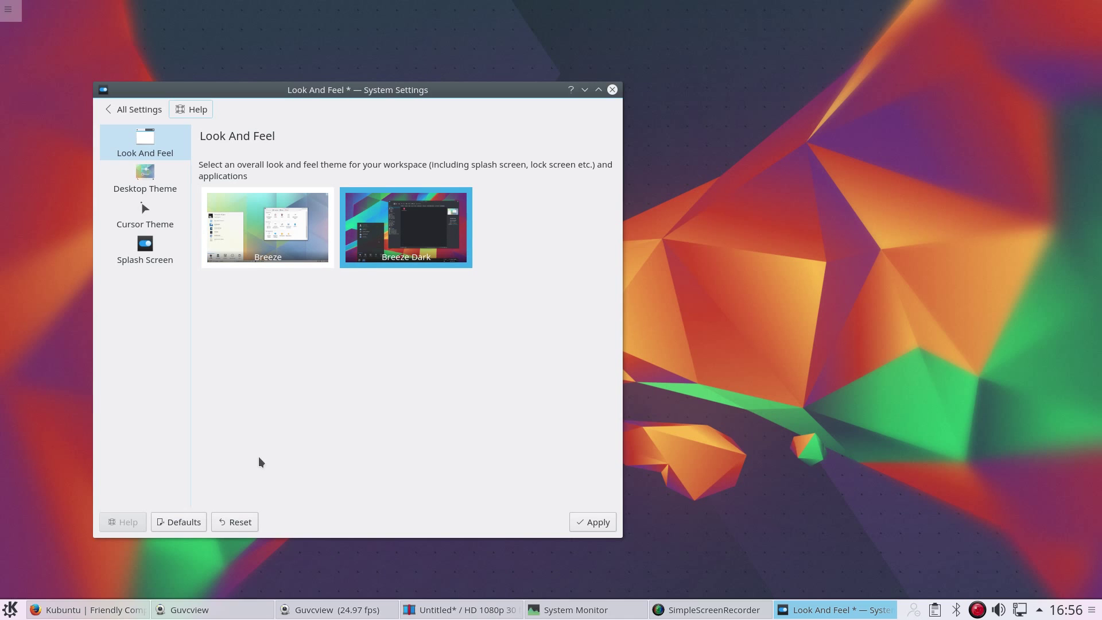
left_click(596, 524)
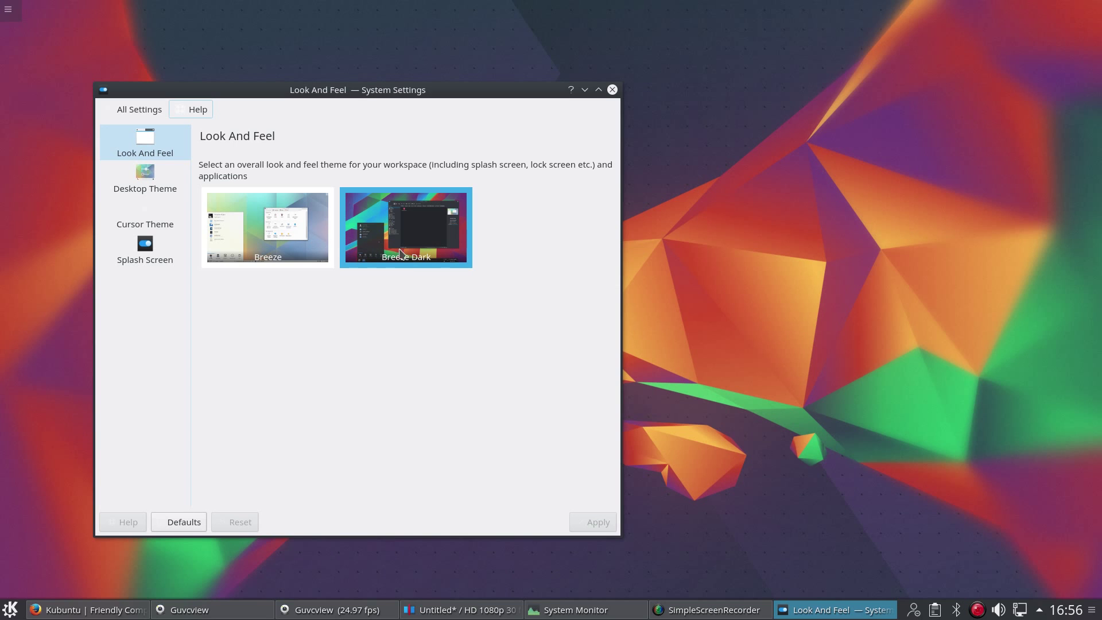
left_click(613, 90)
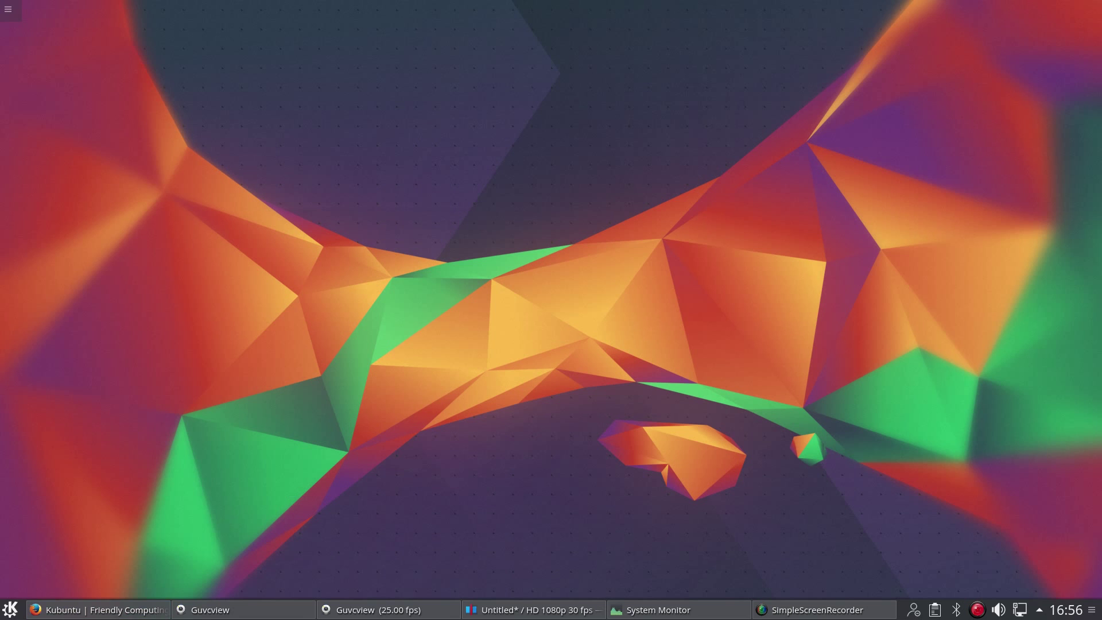
- Launch System Settings from the application menu
key("alt+F1")
mouse_move(48, 526)
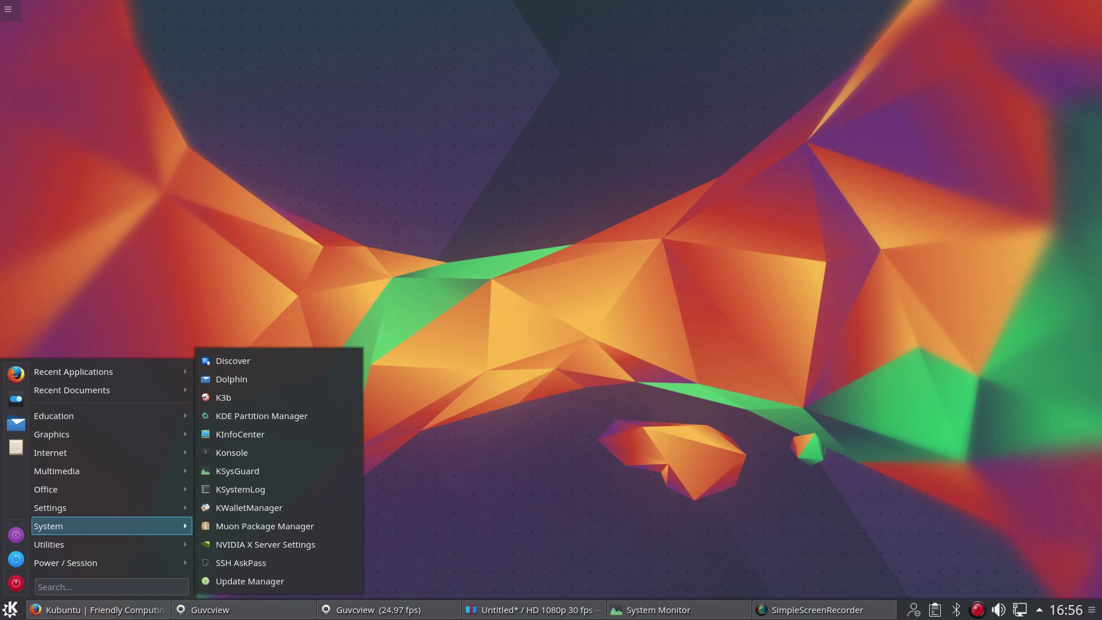
left_click(17, 398)
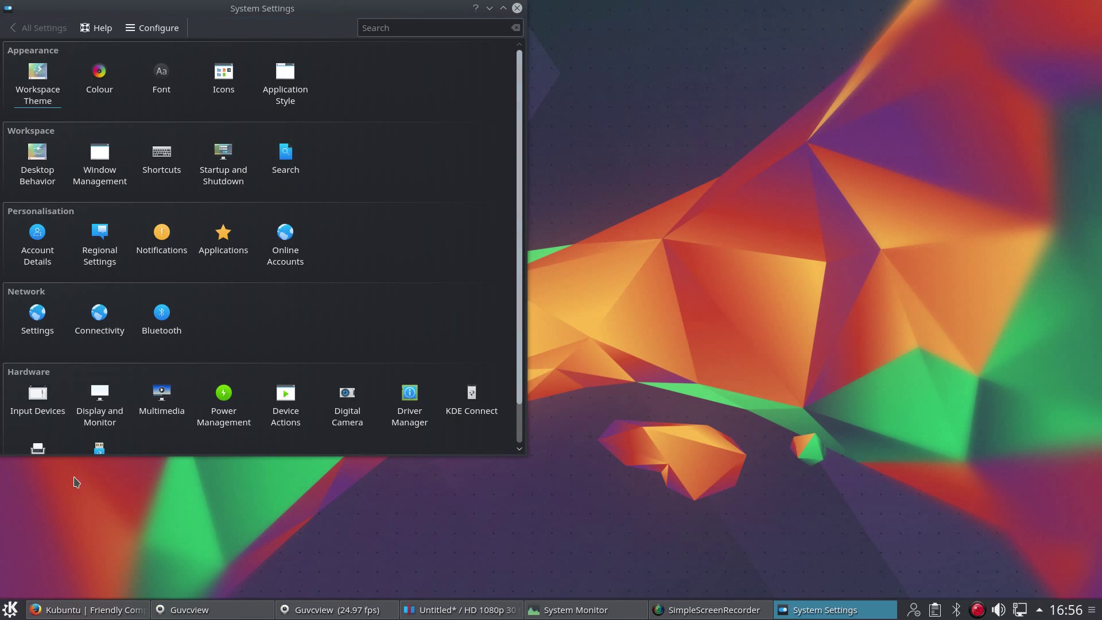
- Review the dark Colour, Application Style and Window Decorations pages, returning to All Settings
left_click(65, 101)
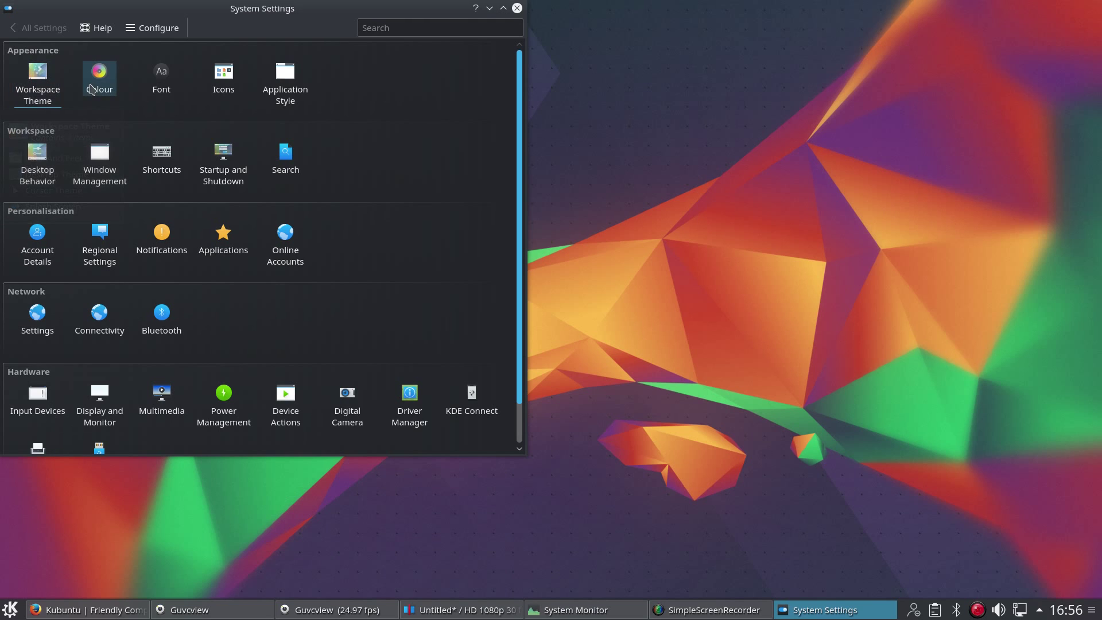
left_click(91, 88)
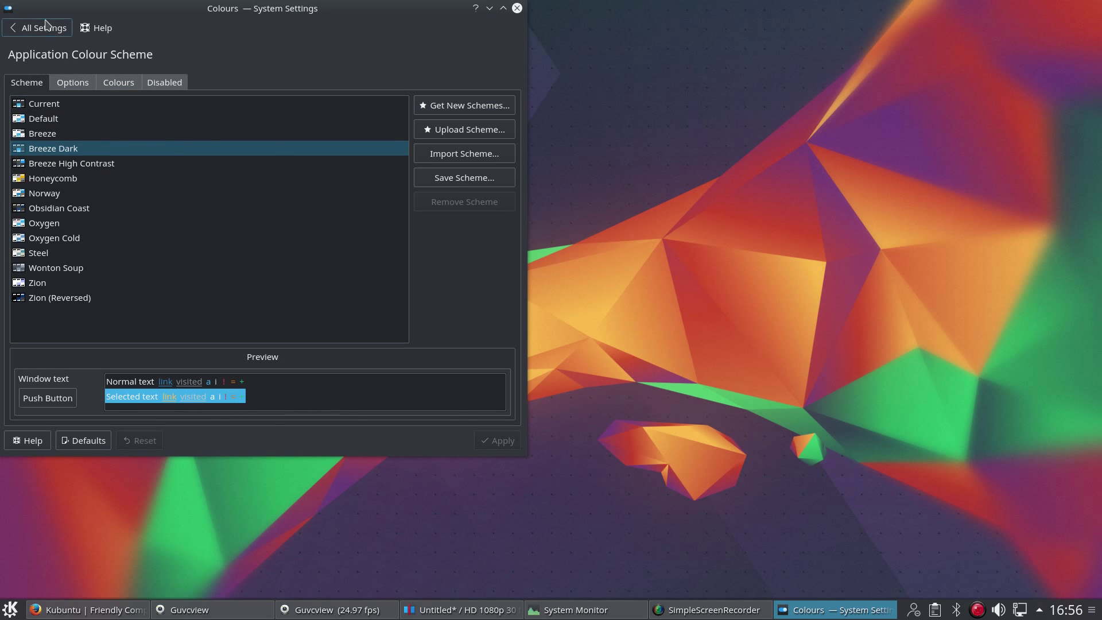
left_click(46, 26)
left_click(296, 83)
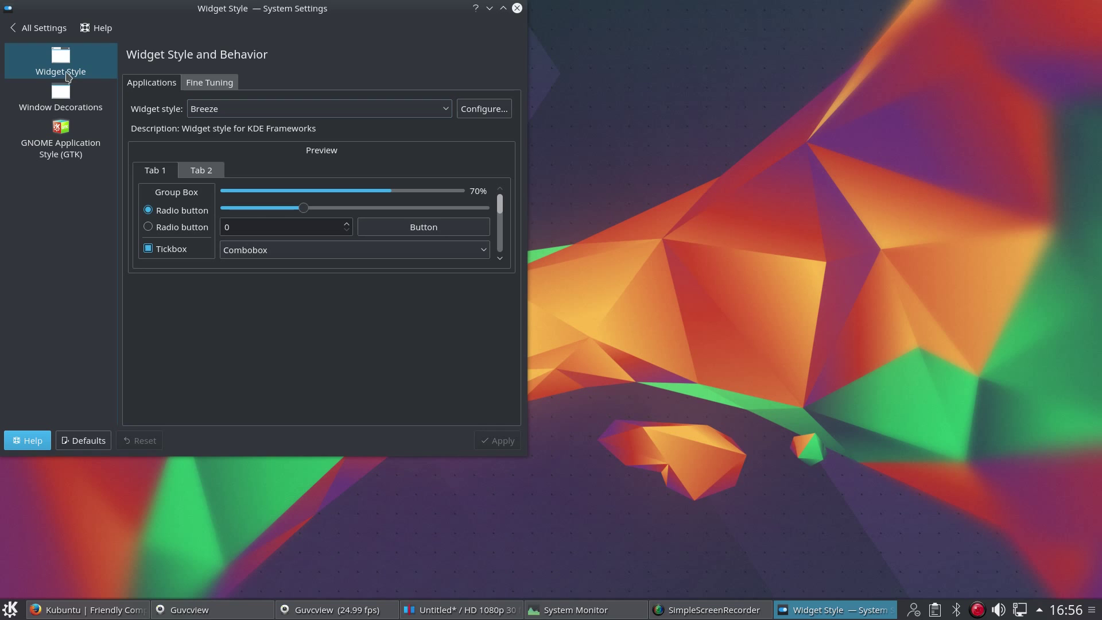
left_click(60, 102)
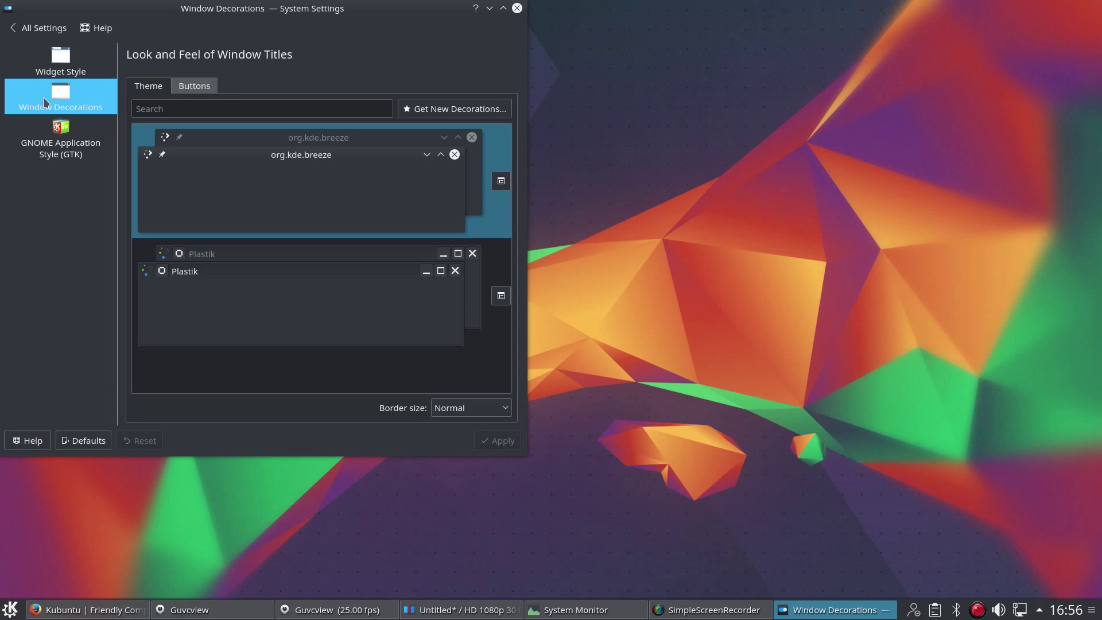
left_click(48, 27)
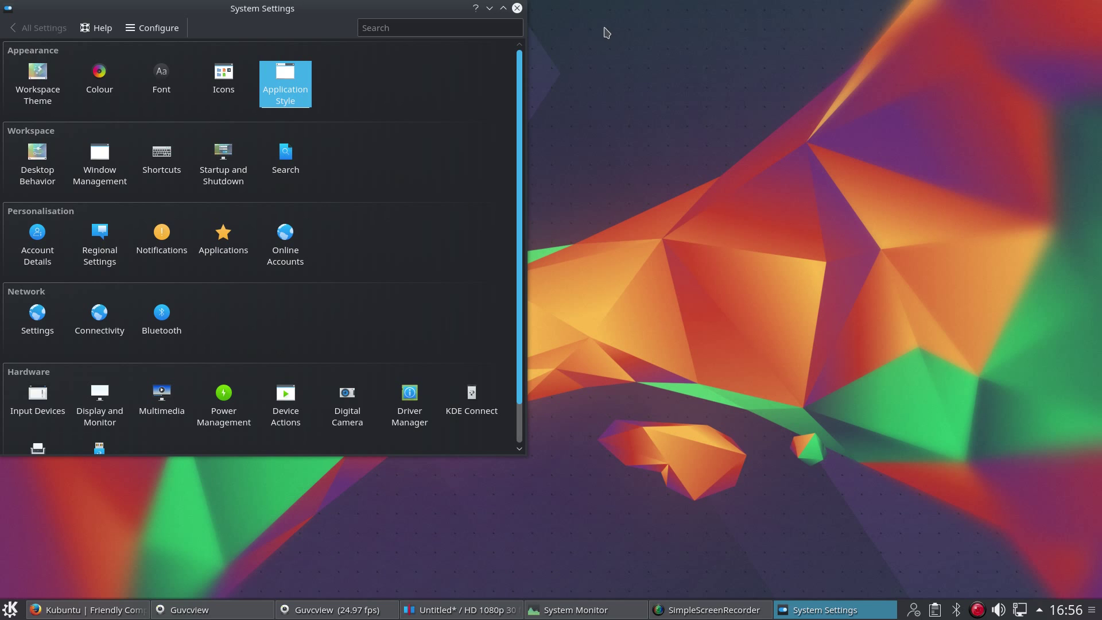
- Close System Settings and open Download New Plasma Widgets from the desktop's Add Widgets panel
left_click(517, 8)
right_click(410, 95)
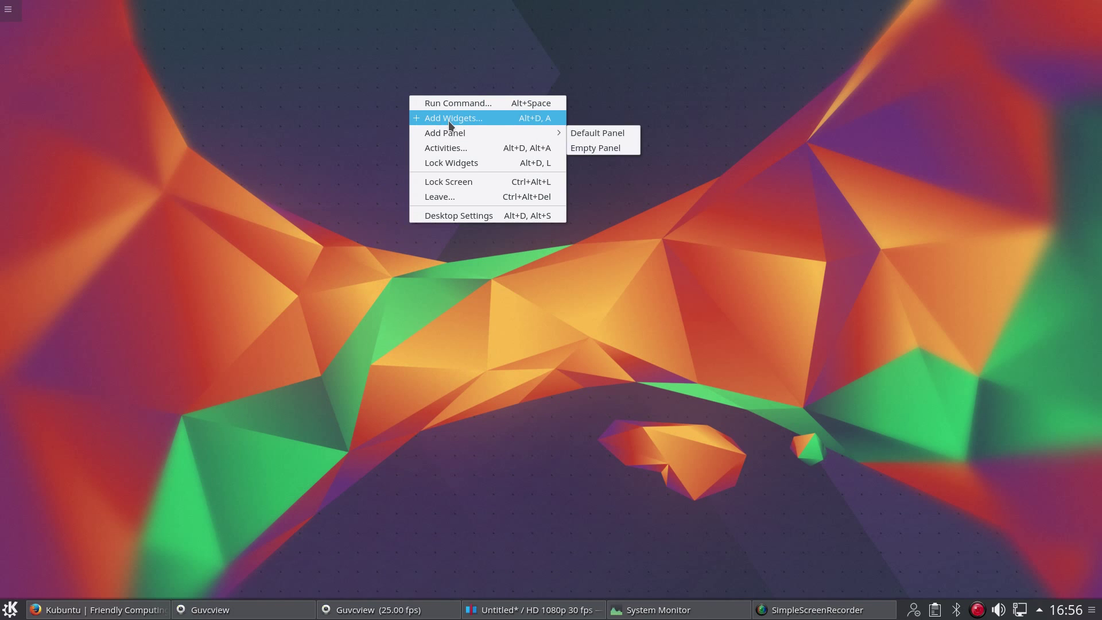
left_click(448, 118)
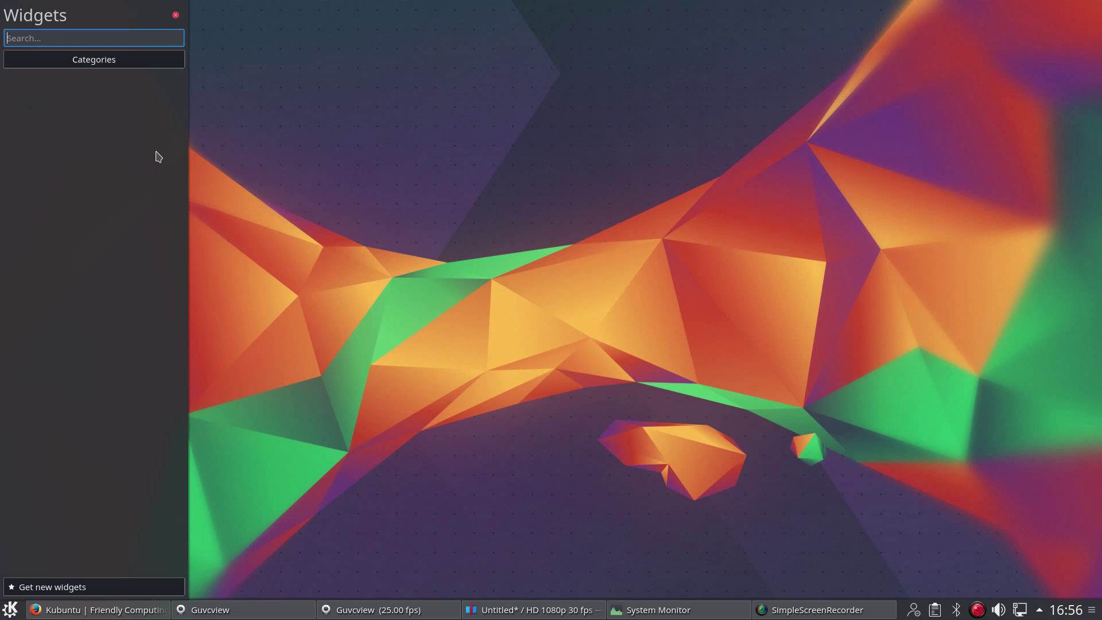
scroll(132, 316, "down", 10)
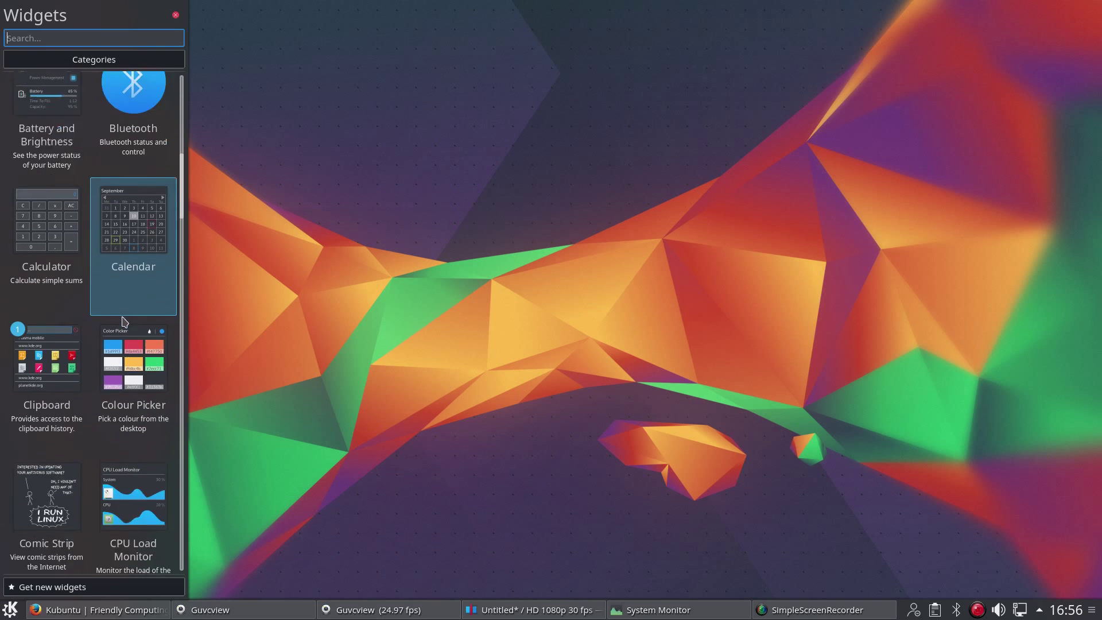
scroll(121, 322, "down", 4)
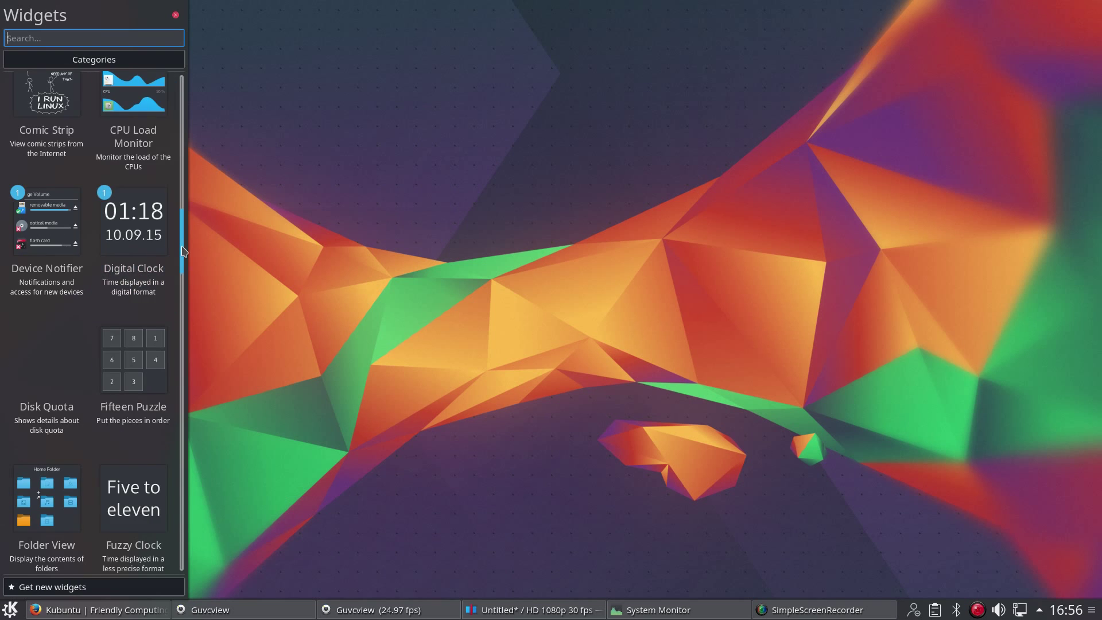
scroll(132, 258, "down", 6)
scroll(92, 506, "down", 12)
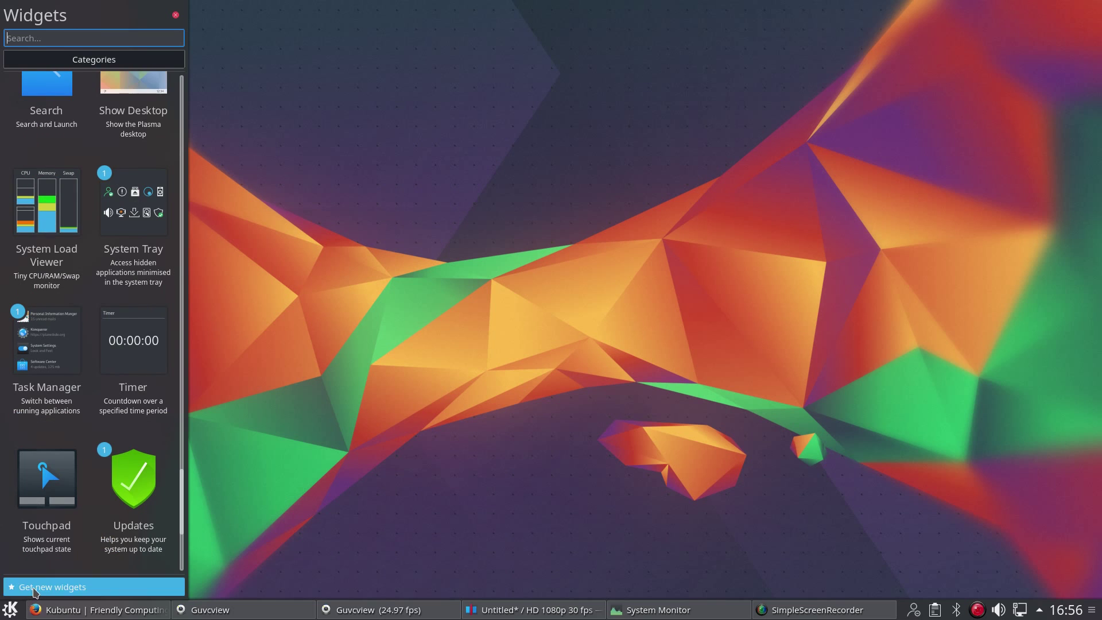
left_click(46, 590)
left_click(58, 585)
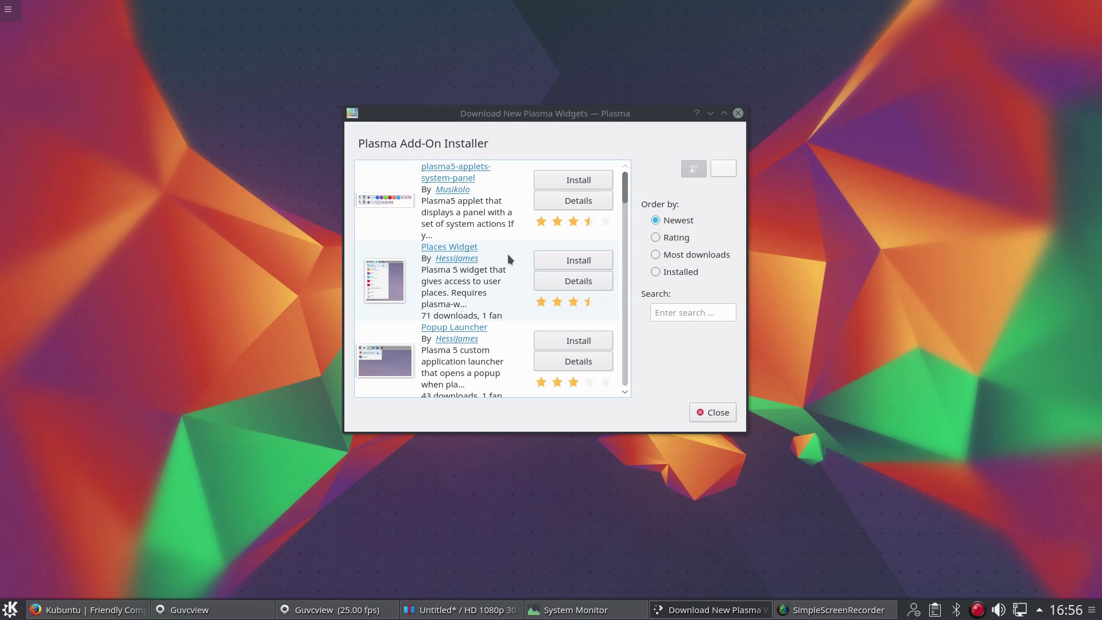
- Install the Minimize All widget and Thermal Monitor (thermal-monitor-1.2.7.plasmoid), then close the store
scroll(463, 252, "down", 4)
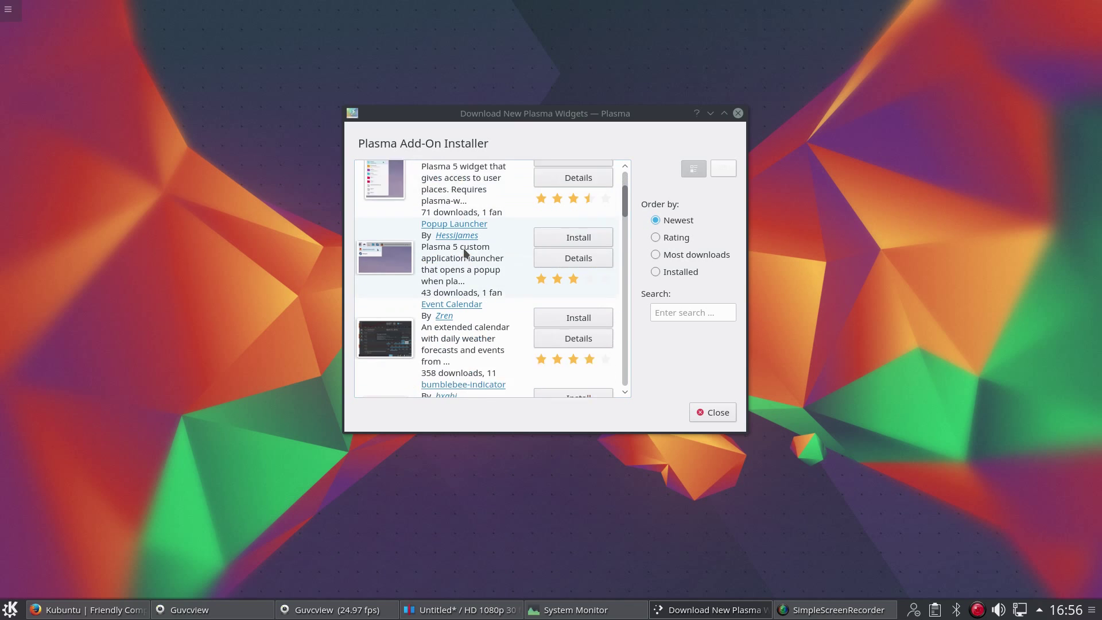
scroll(464, 248, "down", 3)
scroll(465, 248, "down", 2)
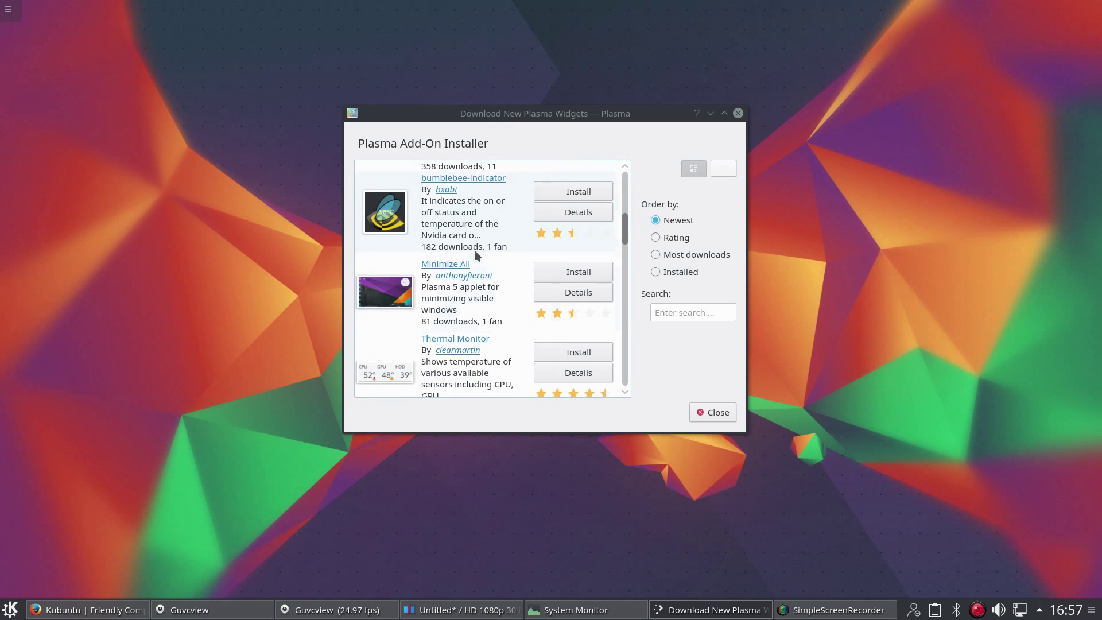
left_click(595, 271)
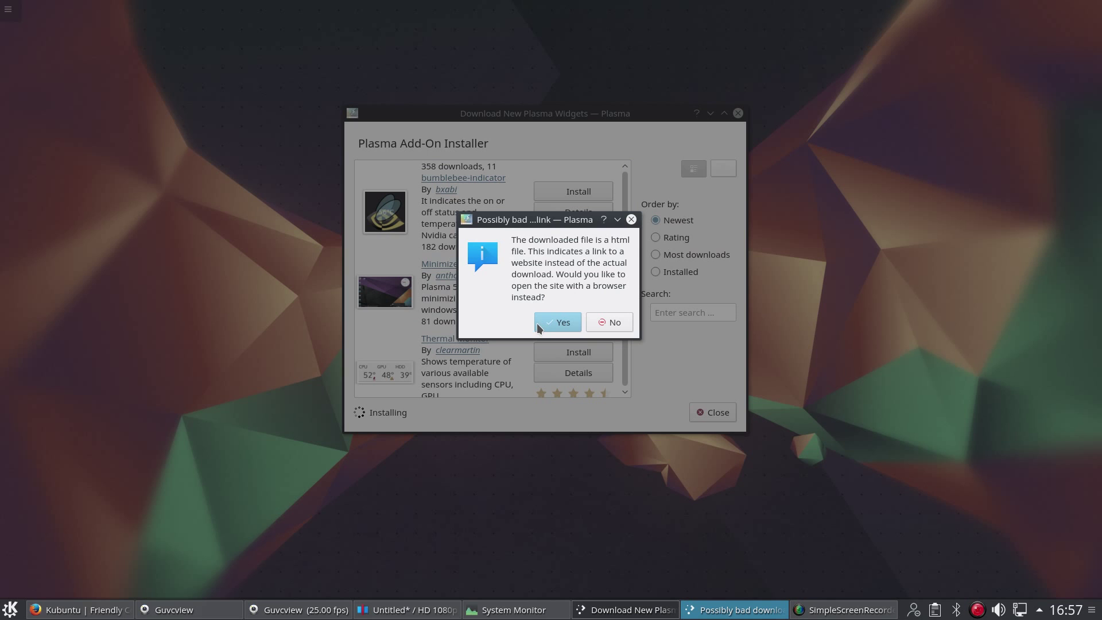
left_click(611, 327)
scroll(570, 302, "down", 1)
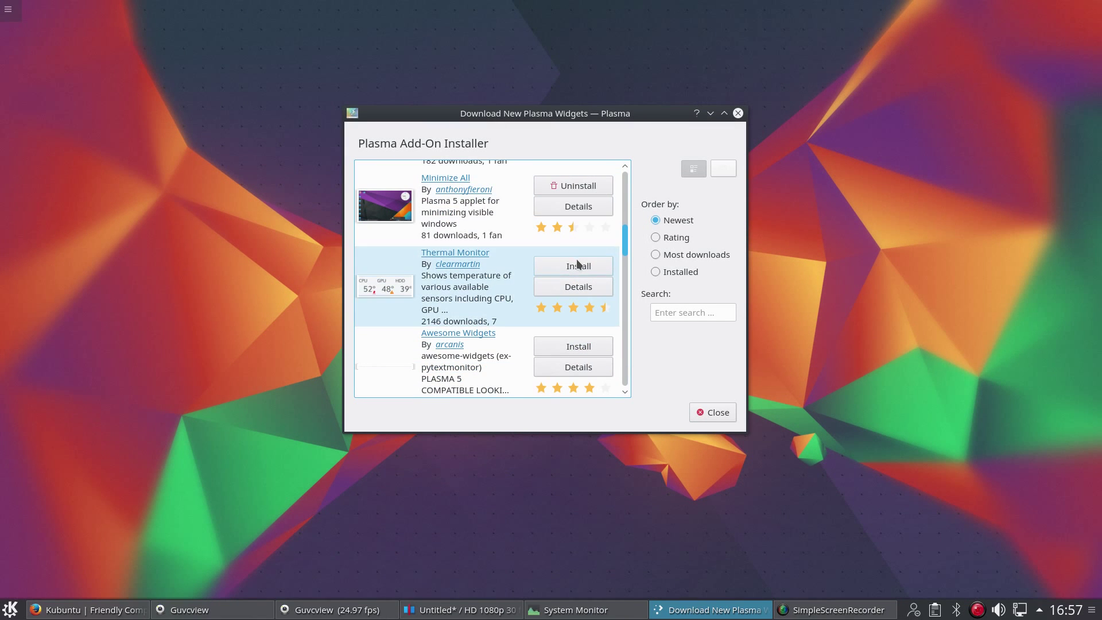
left_click(574, 266)
left_click(583, 284)
left_click(697, 413)
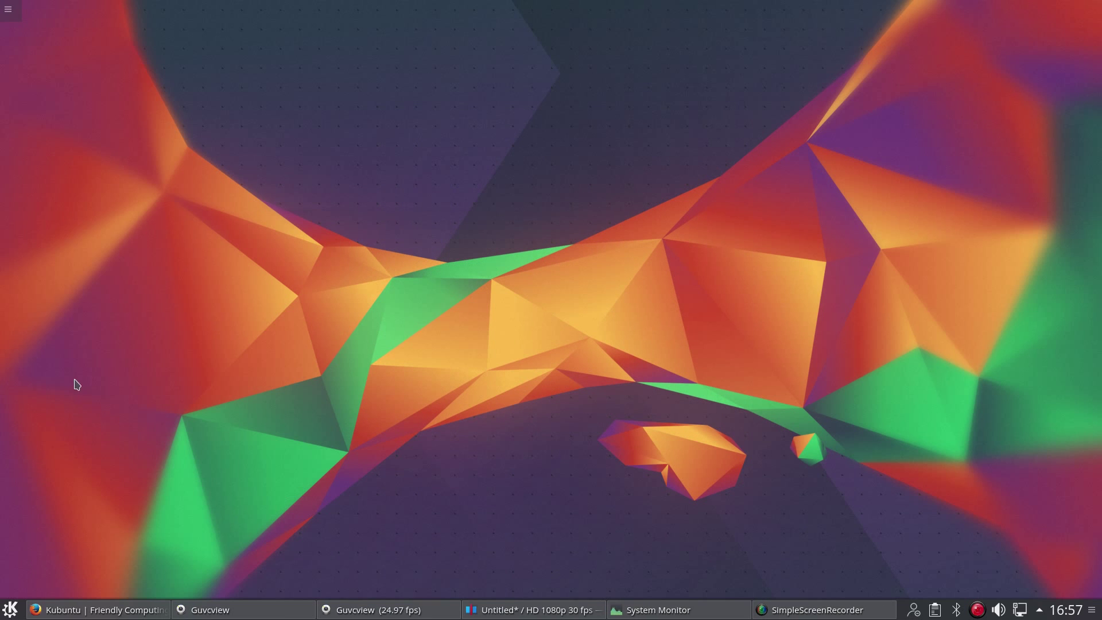
- Search 'ther' in the Widgets panel to confirm Thermal Monitor is available
right_click(77, 384)
left_click(102, 401)
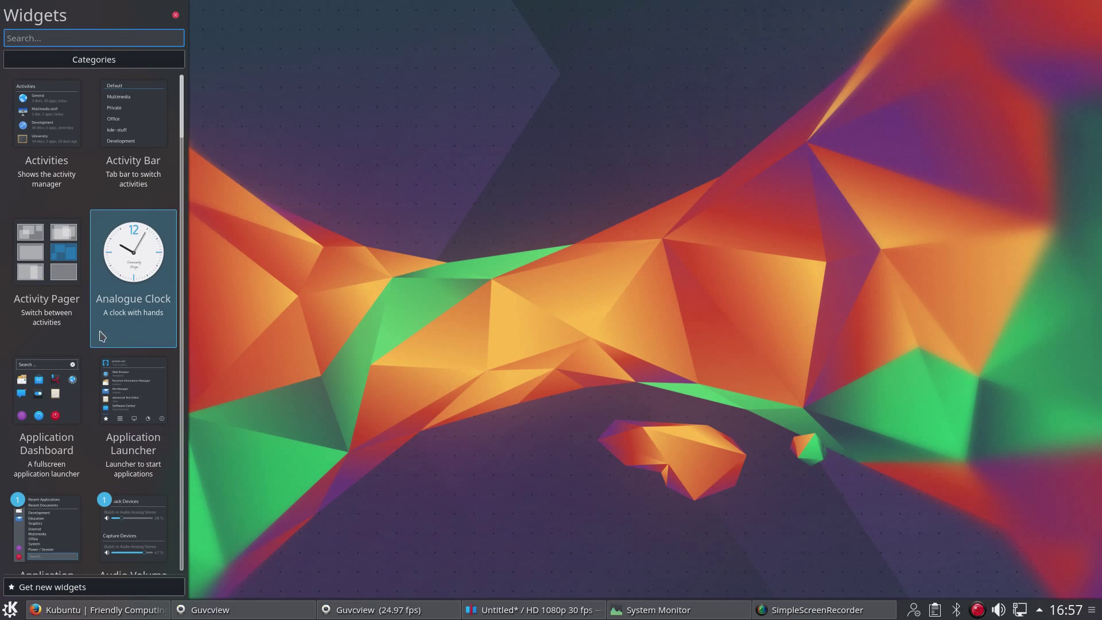
type("ther")
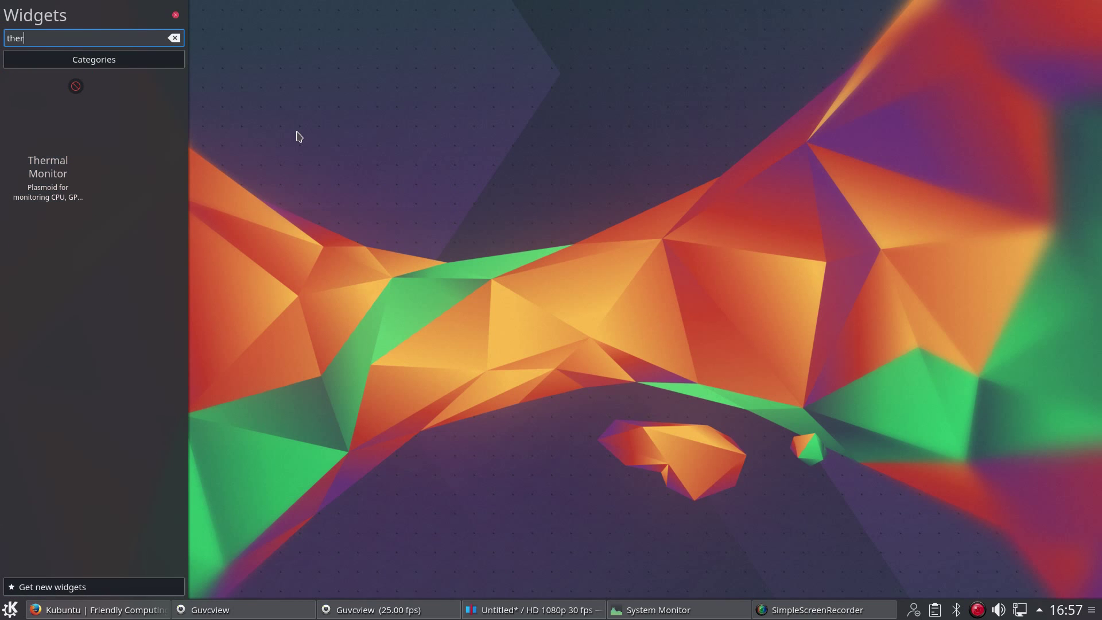
key("Escape")
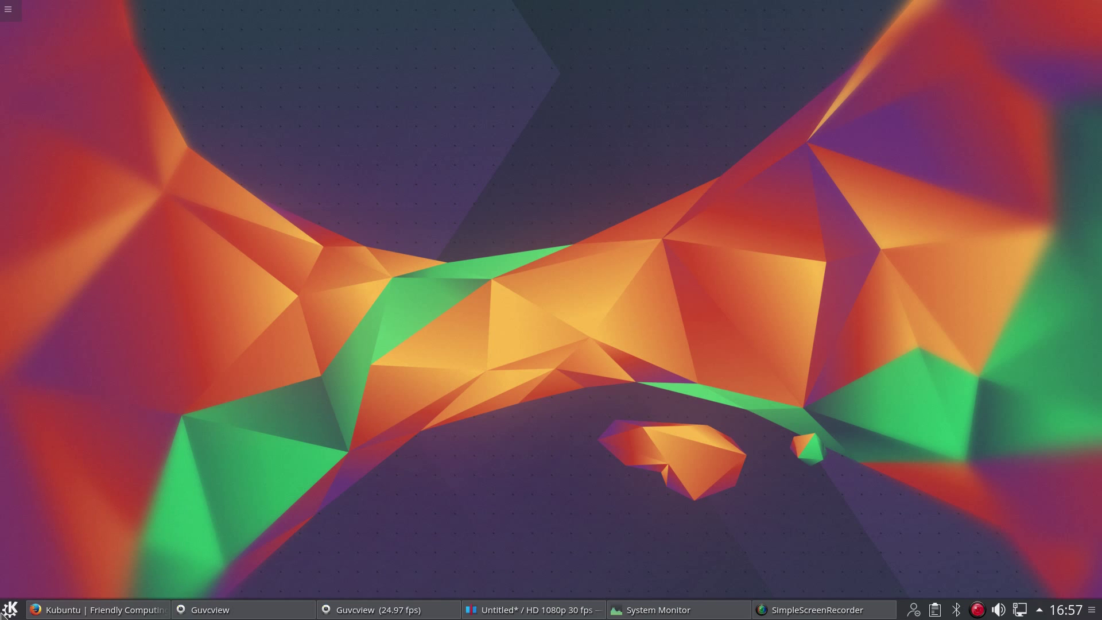
left_click(11, 610)
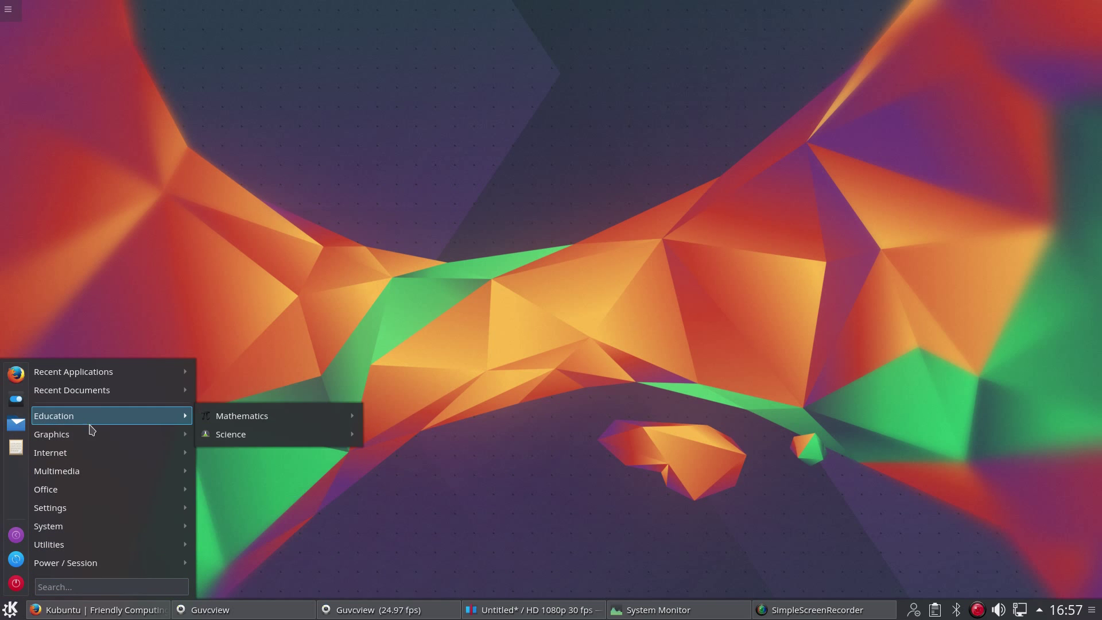
mouse_move(95, 434)
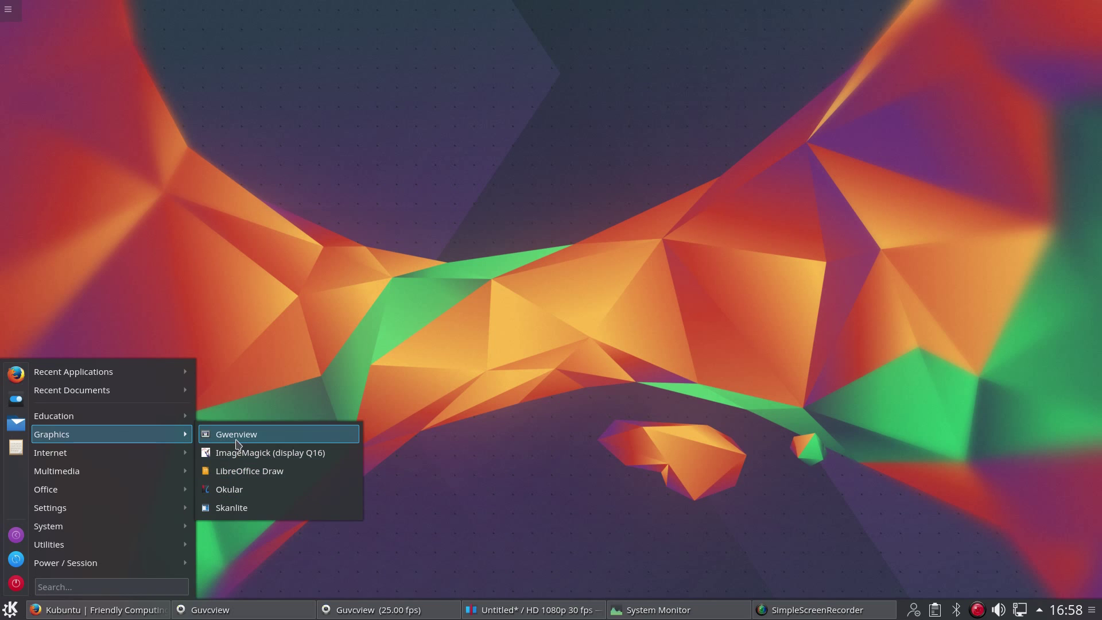
mouse_move(161, 458)
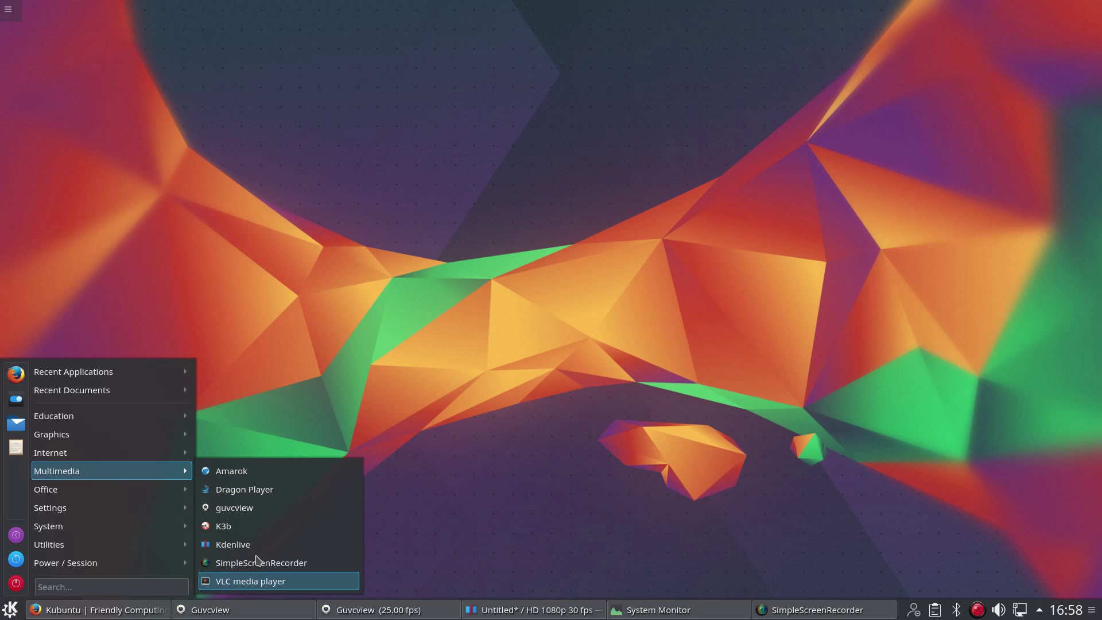
mouse_move(172, 493)
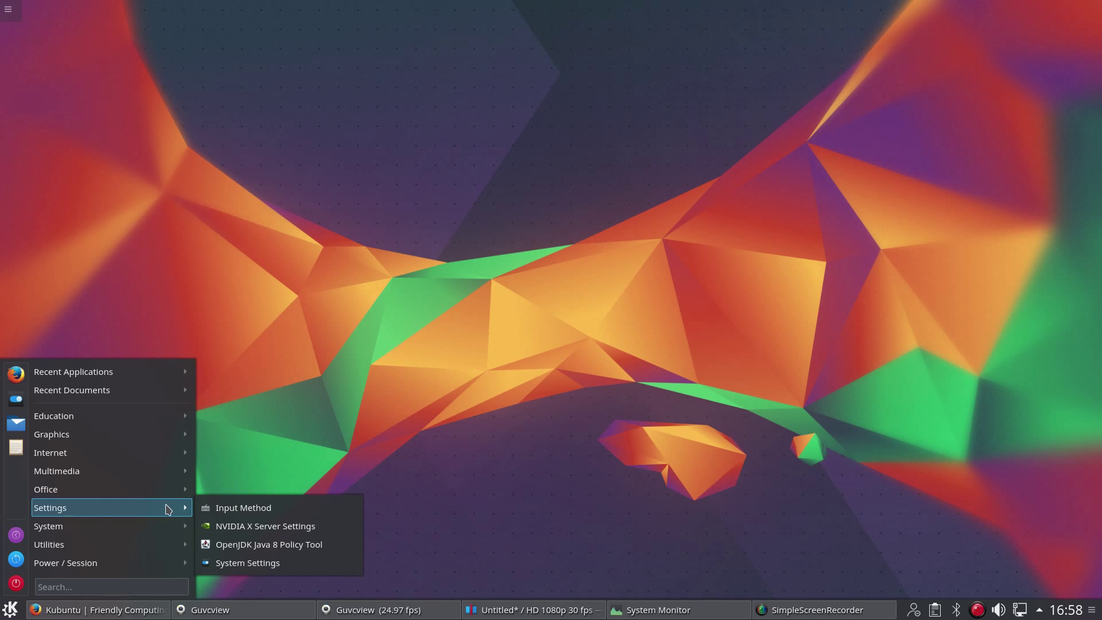
mouse_move(103, 545)
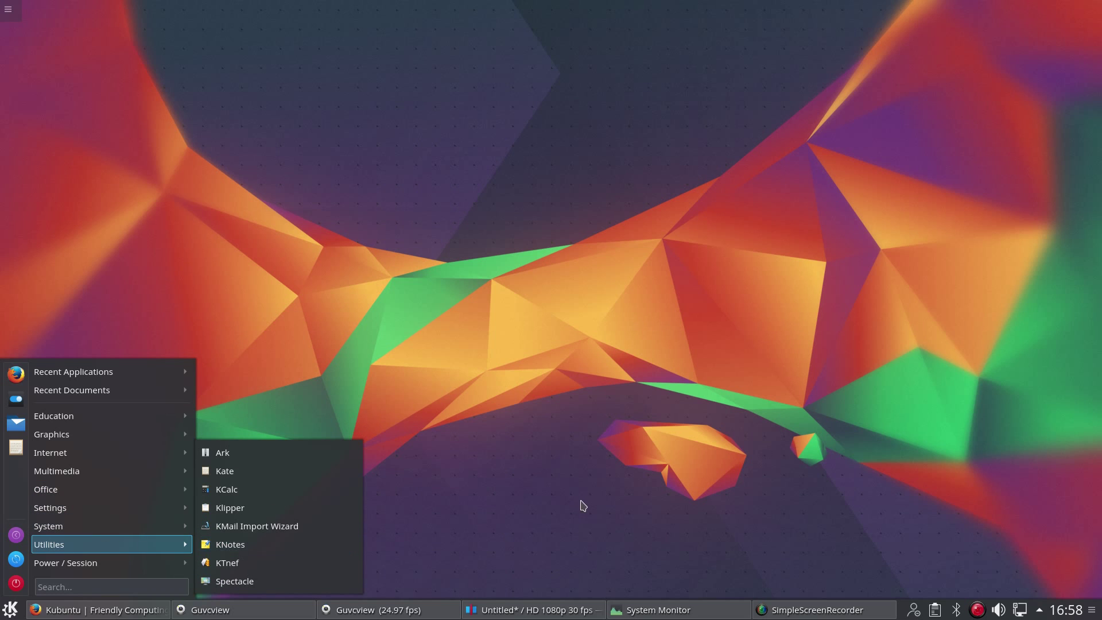
- Close the Application Menu and restore the Guvcview (25.00 fps) preview window from the taskbar
left_click(570, 462)
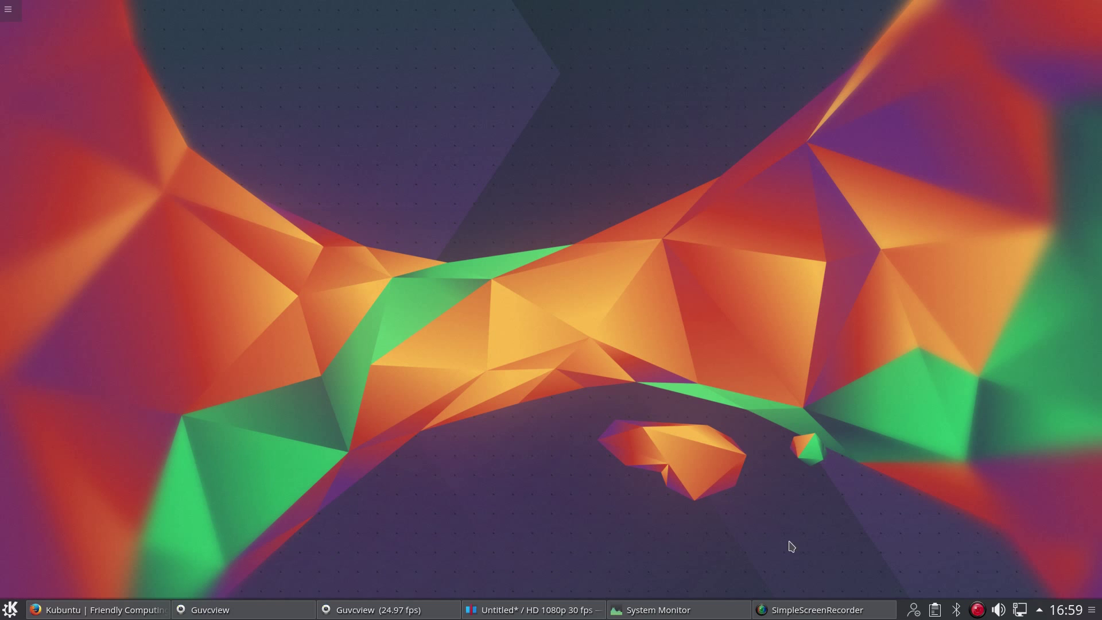
left_click(379, 610)
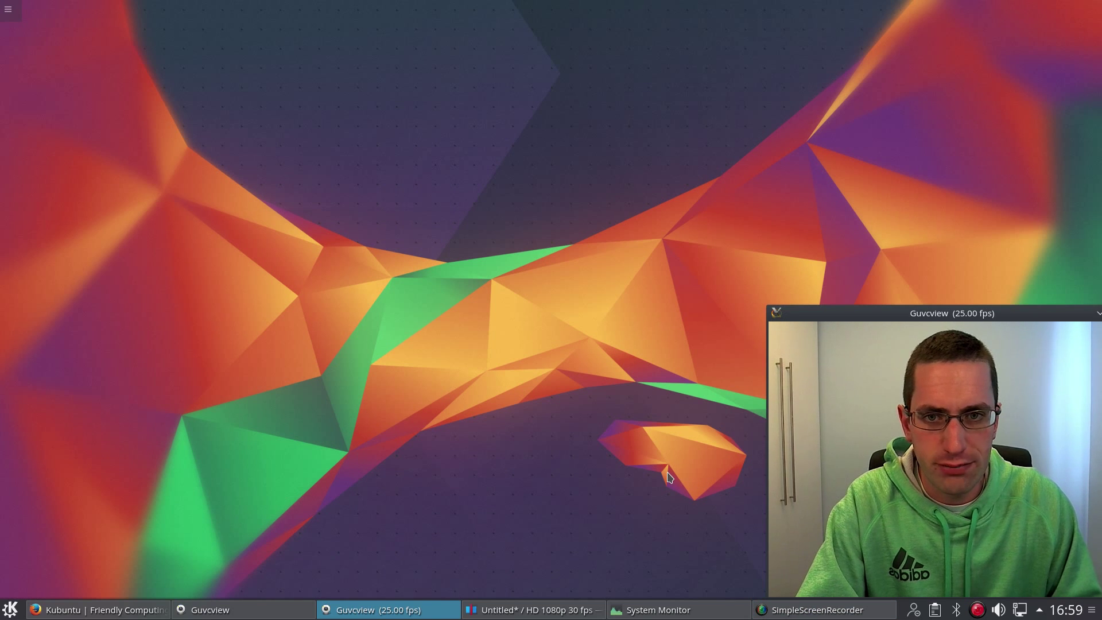